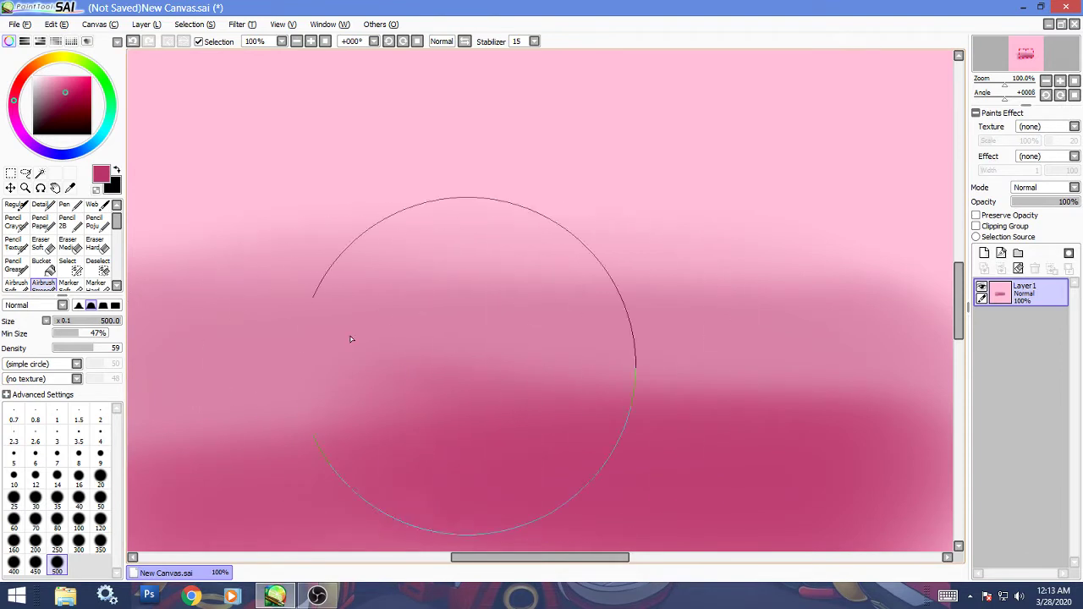
# Step: Lighten the upper background with a pale pink using the airbrush at size 500
pyautogui.click(45, 76)
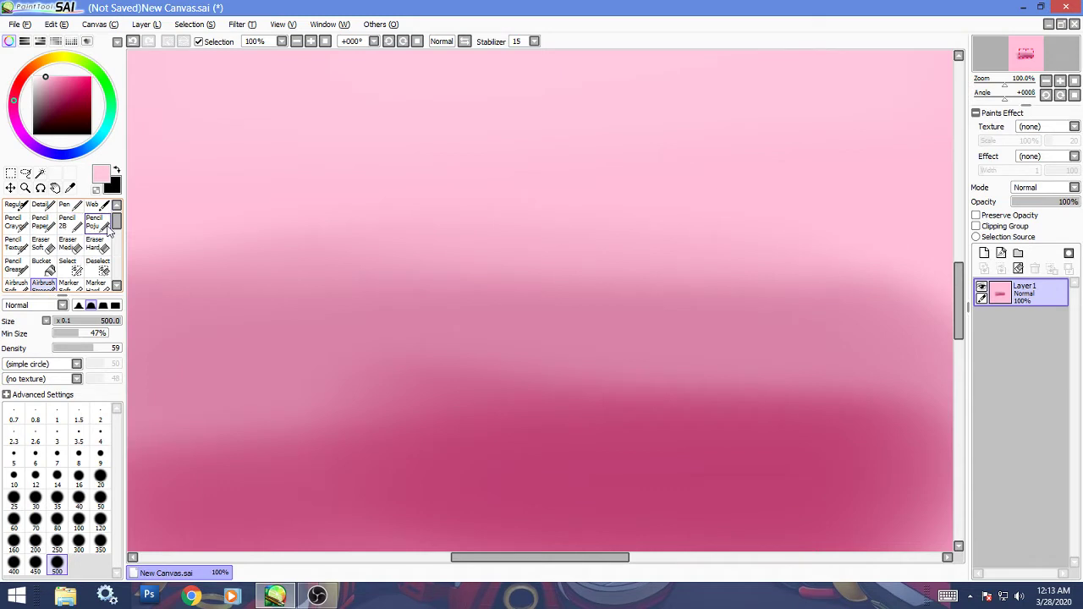
# Step: Switch to the Blend brush beside Blur Texture, with brush size 250 and the stabilizer at 9
pyautogui.scroll(-4, 106, 245)
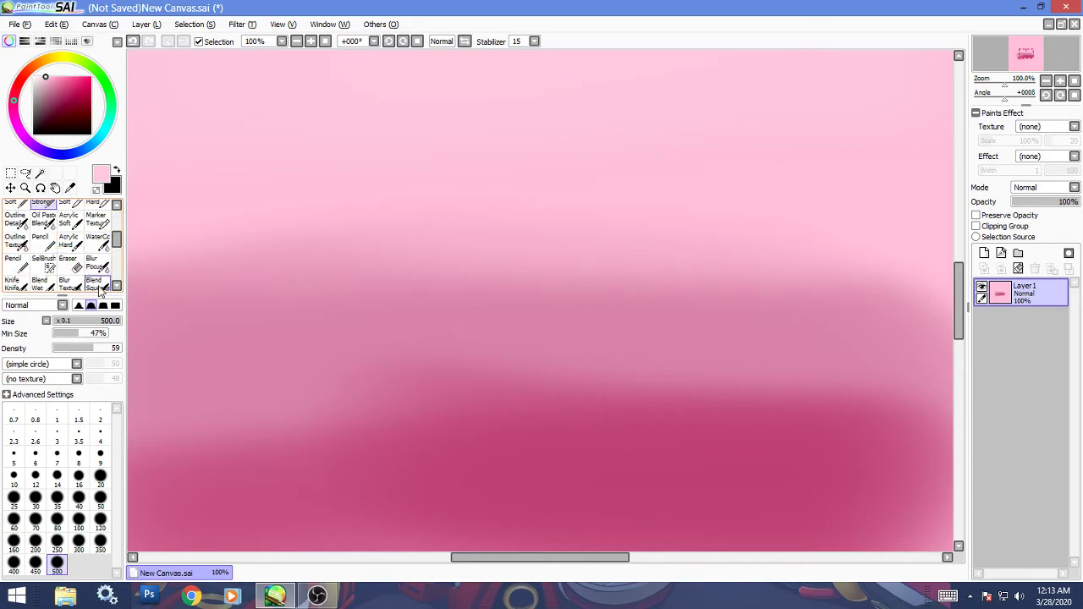
pyautogui.click(97, 284)
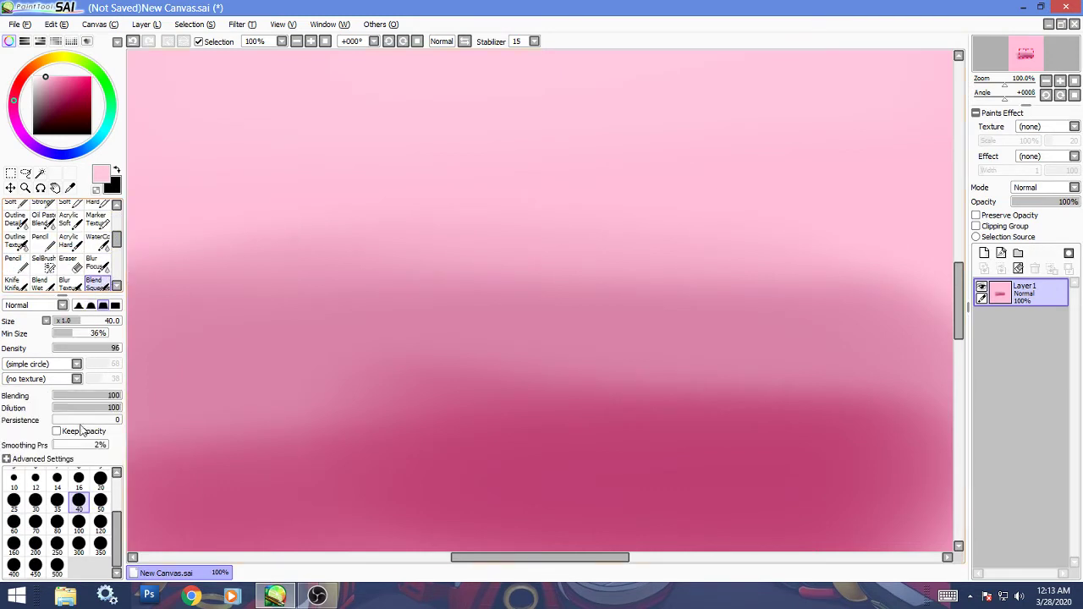
pyautogui.click(79, 522)
pyautogui.click(534, 40)
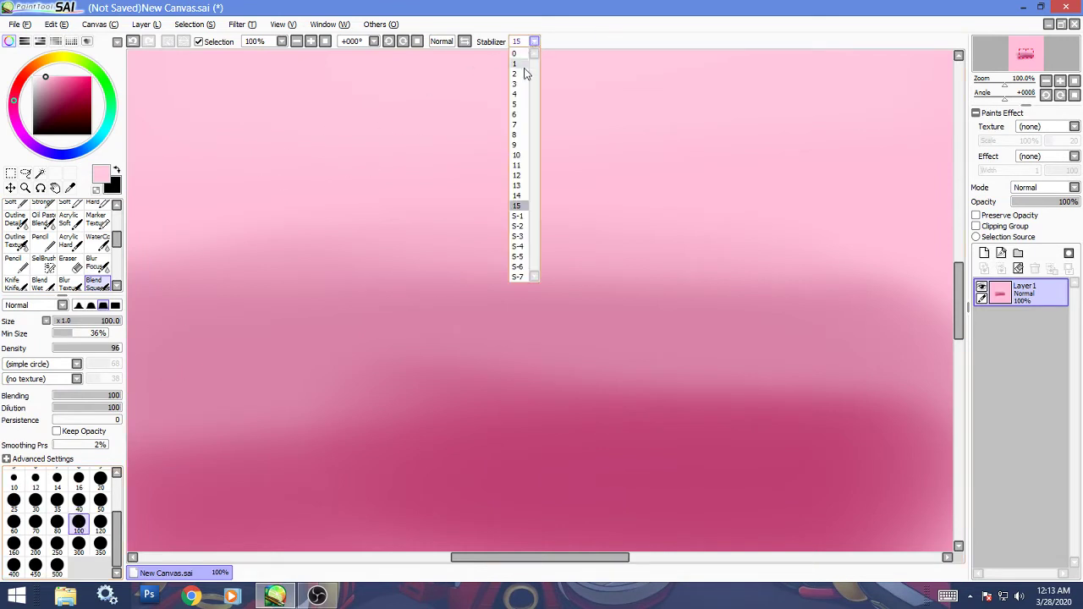
pyautogui.click(518, 142)
pyautogui.click(57, 546)
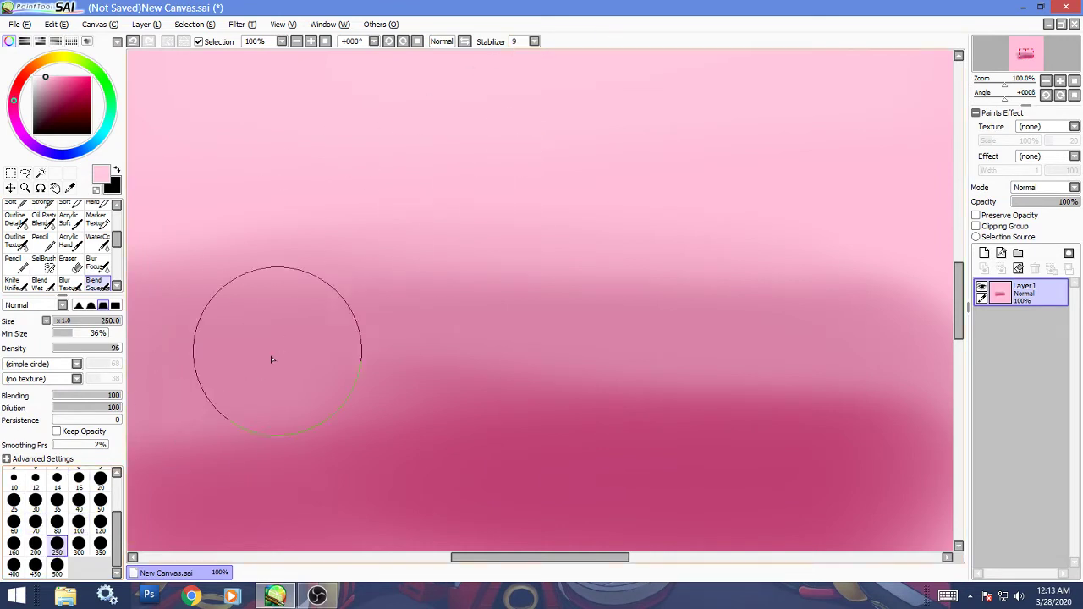
# Step: Blend the background's pink bands into a smooth gradient with the brush density at 50
pyautogui.moveTo(271, 356); pyautogui.dragTo(141, 434)
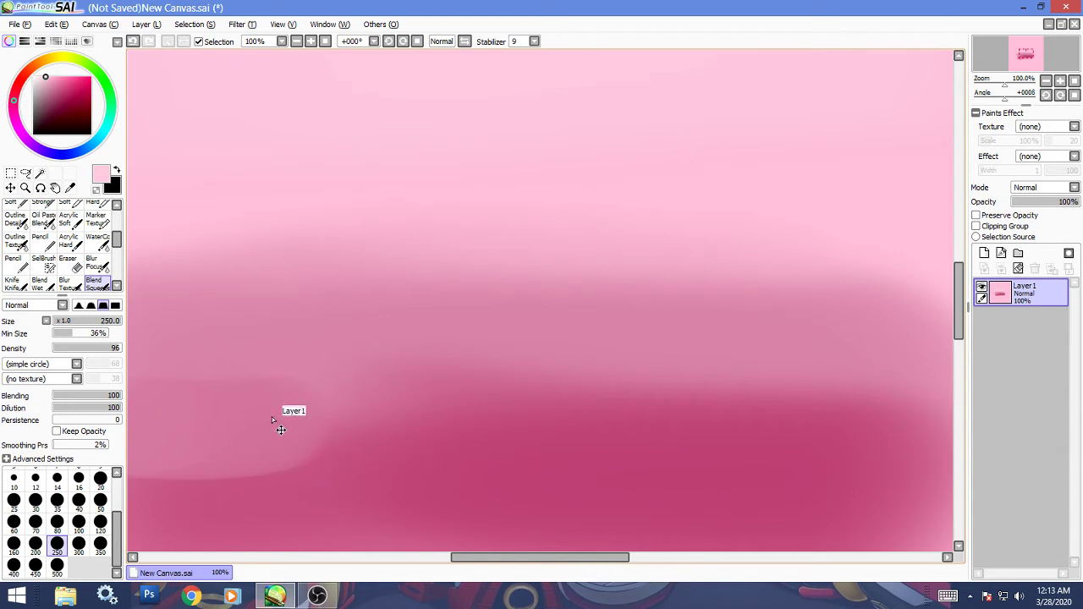
pyautogui.hotkey('ctrl', 'z')
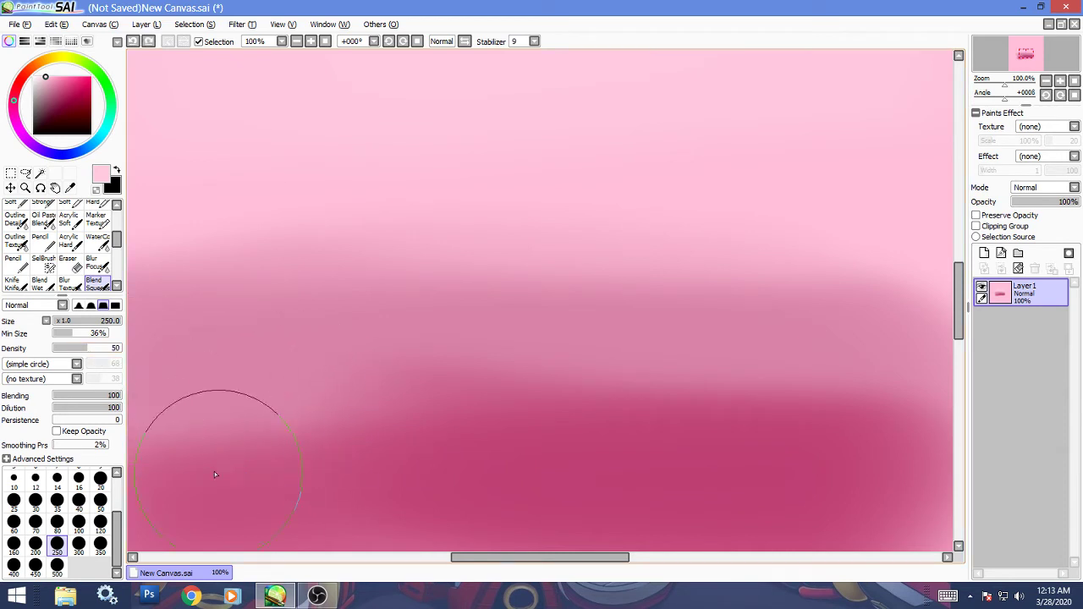
pyautogui.moveTo(457, 407)
pyautogui.mouseDown()
pyautogui.moveTo(846, 387)
pyautogui.moveTo(874, 422)
pyautogui.moveTo(817, 385)
pyautogui.moveTo(934, 278)
pyautogui.moveTo(824, 169)
pyautogui.moveTo(399, 319)
pyautogui.moveTo(351, 371)
pyautogui.moveTo(215, 387)
pyautogui.moveTo(157, 278)
pyautogui.moveTo(229, 169)
pyautogui.moveTo(730, 189)
pyautogui.moveTo(685, 221)
pyautogui.moveTo(198, 106)
pyautogui.moveTo(653, 145)
pyautogui.moveTo(273, 399)
pyautogui.moveTo(141, 455)
pyautogui.moveTo(203, 423)
pyautogui.moveTo(930, 390)
pyautogui.moveTo(471, 338)
pyautogui.moveTo(221, 450)
pyautogui.moveTo(450, 288)
pyautogui.moveTo(580, 324)
pyautogui.moveTo(234, 331)
pyautogui.moveTo(355, 247)
pyautogui.moveTo(148, 216)
pyautogui.moveTo(131, 194)
pyautogui.mouseUp()
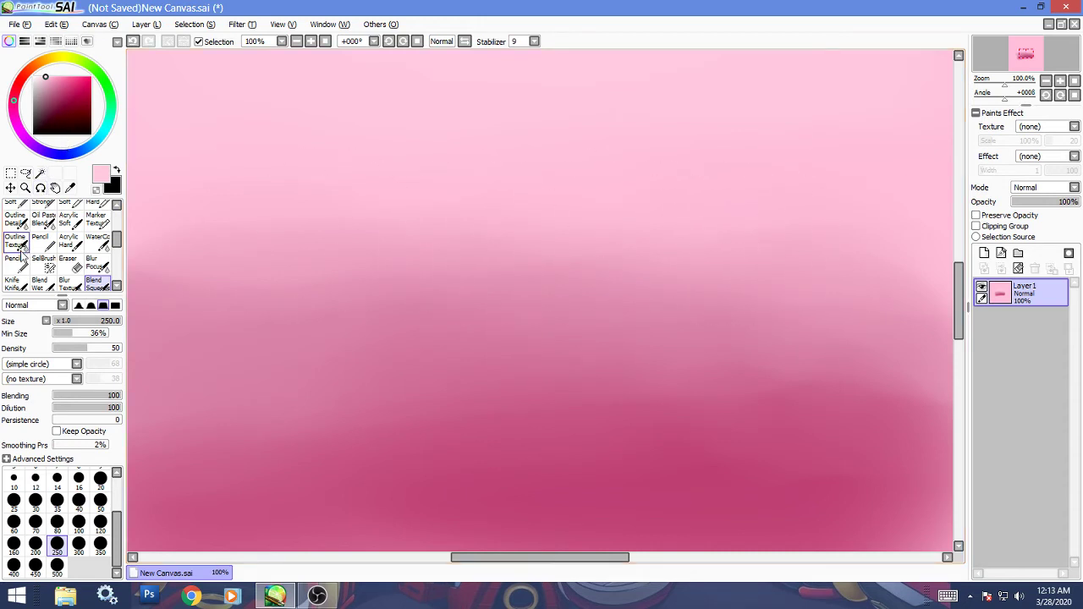
# Step: Draw a black curved tree trunk on a new layer with the Pencil at size 50, rising from the canvas's lower-left area
pyautogui.press('x')
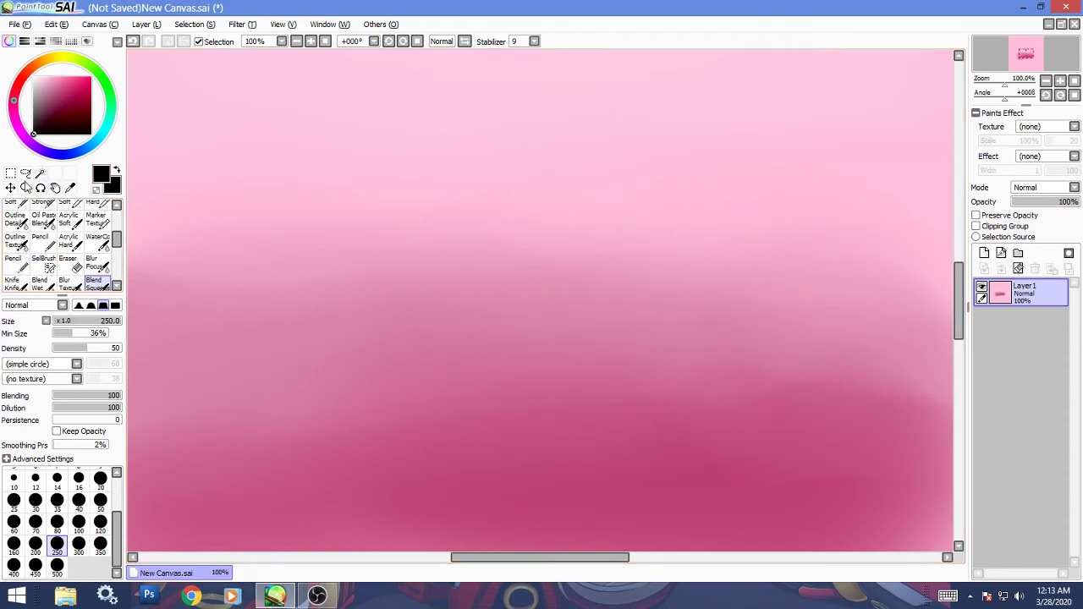
pyautogui.click(984, 253)
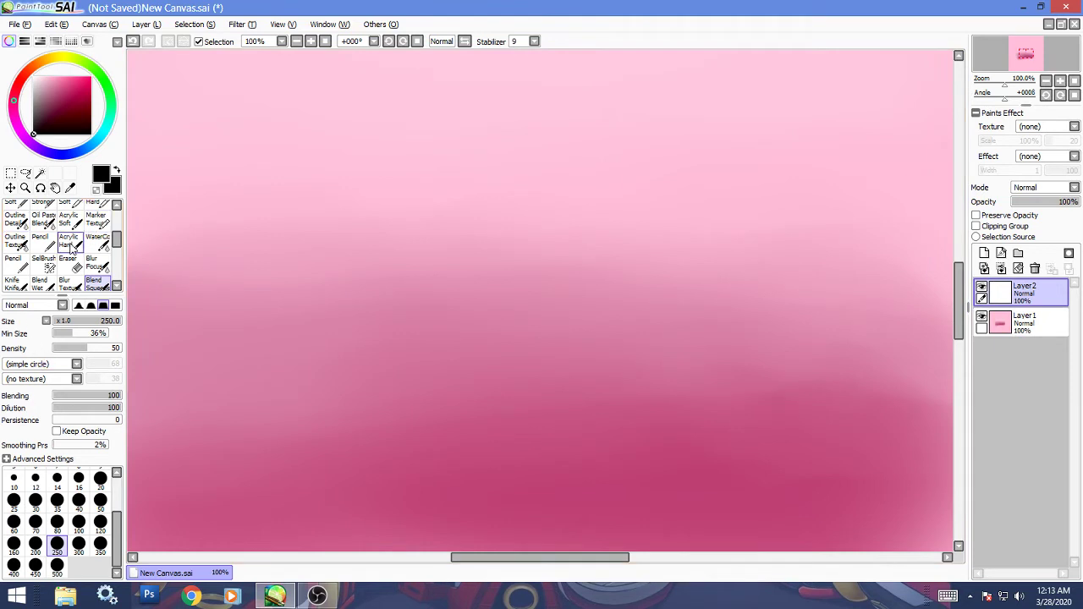
pyautogui.click(40, 240)
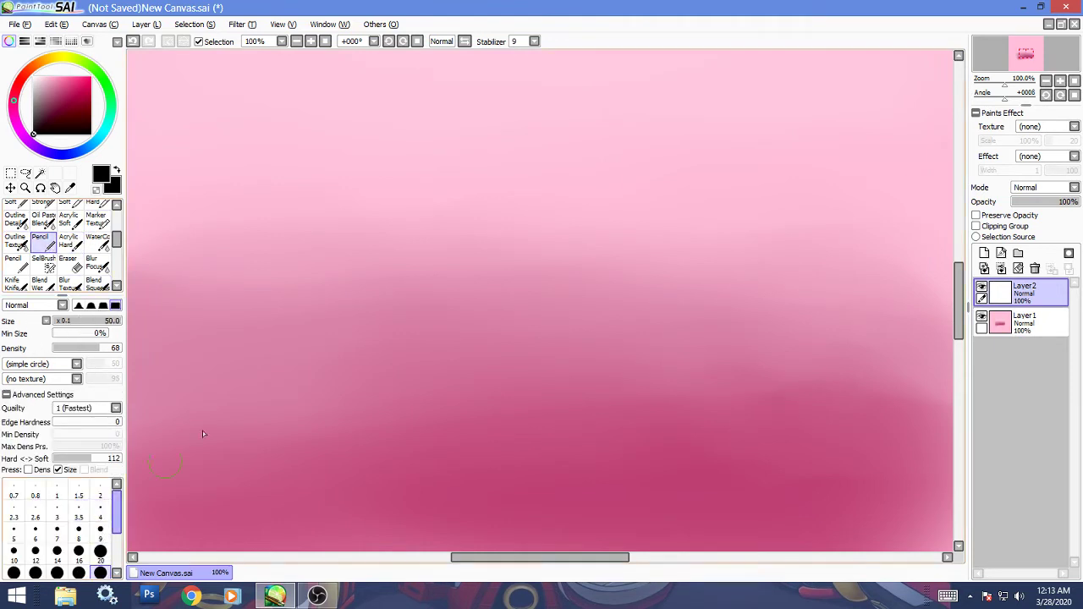
pyautogui.moveTo(317, 281); pyautogui.dragTo(197, 516)
pyautogui.moveTo(242, 435)
pyautogui.mouseDown()
pyautogui.moveTo(189, 531)
pyautogui.moveTo(297, 358)
pyautogui.moveTo(322, 261)
pyautogui.moveTo(319, 271)
pyautogui.moveTo(394, 184)
pyautogui.moveTo(325, 289)
pyautogui.mouseUp()
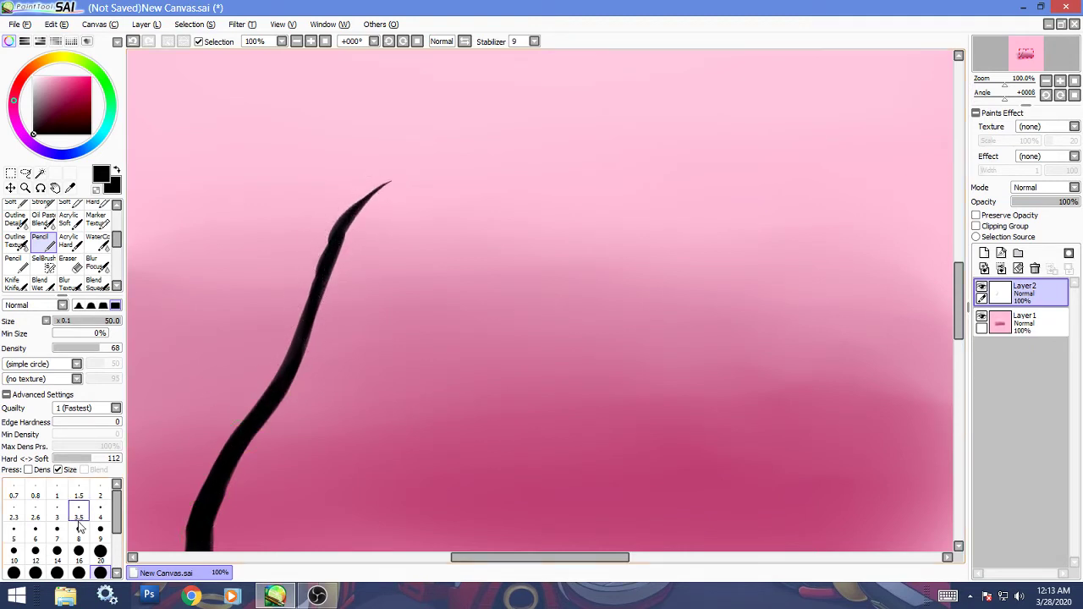
# Step: Thicken the first tree's trunk and add its main branches on both sides with the Pencil at size 35
pyautogui.click(57, 573)
pyautogui.moveTo(282, 375)
pyautogui.mouseDown()
pyautogui.moveTo(272, 303)
pyautogui.moveTo(210, 205)
pyautogui.moveTo(210, 134)
pyautogui.moveTo(223, 230)
pyautogui.moveTo(289, 356)
pyautogui.mouseUp()
pyautogui.moveTo(315, 282)
pyautogui.mouseDown()
pyautogui.moveTo(292, 346)
pyautogui.moveTo(249, 402)
pyautogui.mouseUp()
pyautogui.moveTo(328, 254); pyautogui.dragTo(266, 118)
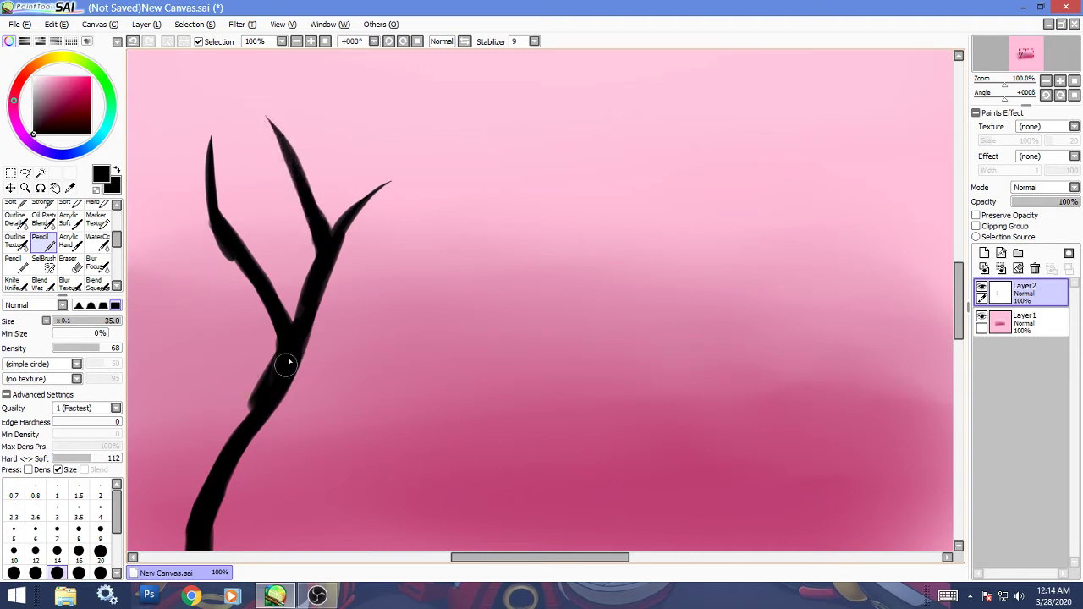
pyautogui.moveTo(252, 404); pyautogui.dragTo(169, 551)
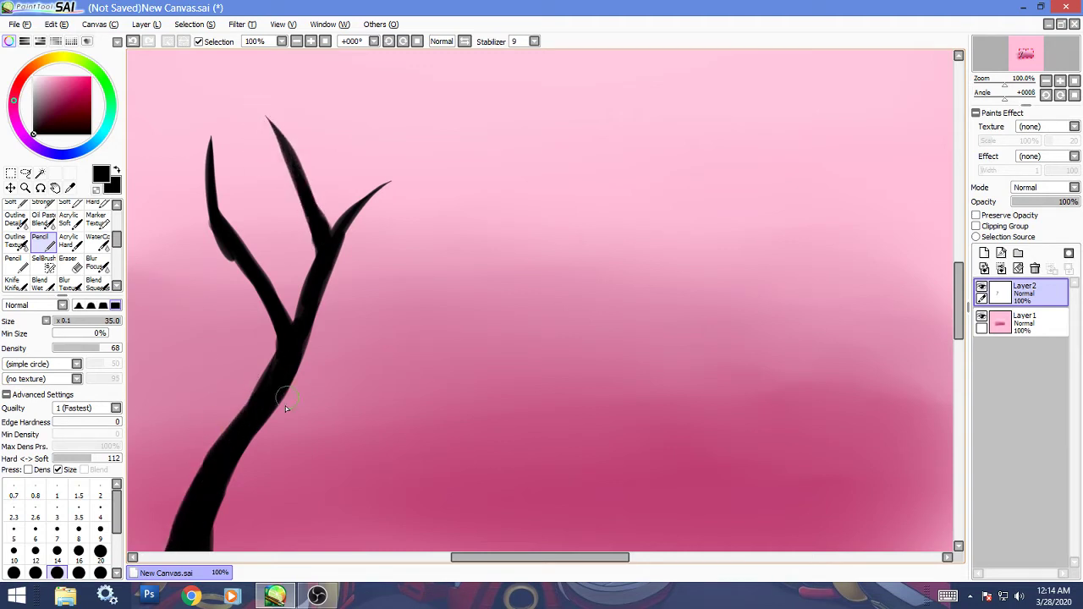
pyautogui.moveTo(225, 206)
pyautogui.mouseDown()
pyautogui.moveTo(225, 237)
pyautogui.moveTo(184, 186)
pyautogui.moveTo(129, 151)
pyautogui.mouseUp()
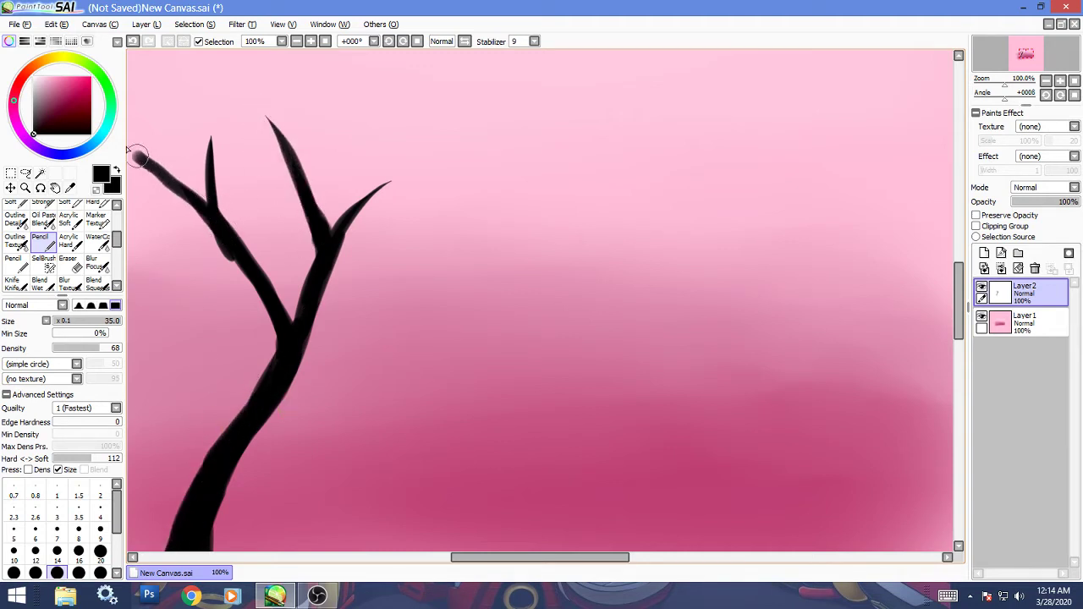
pyautogui.moveTo(343, 222)
pyautogui.mouseDown()
pyautogui.moveTo(429, 157)
pyautogui.moveTo(480, 139)
pyautogui.mouseUp()
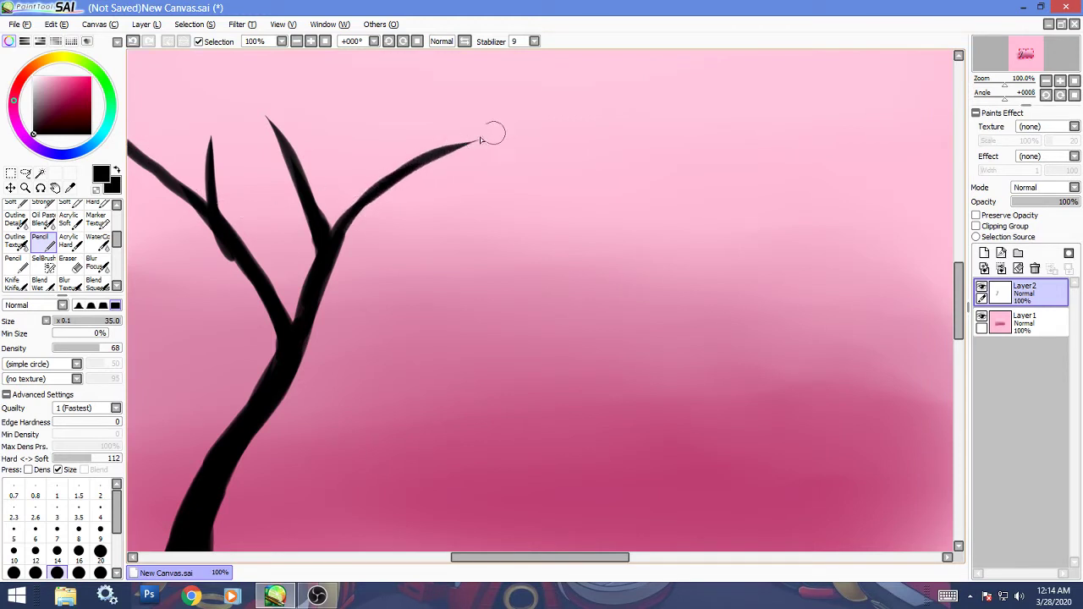
# Step: Add thin twigs to the first tree's upper branches with the Pencil at size 8
pyautogui.click(81, 531)
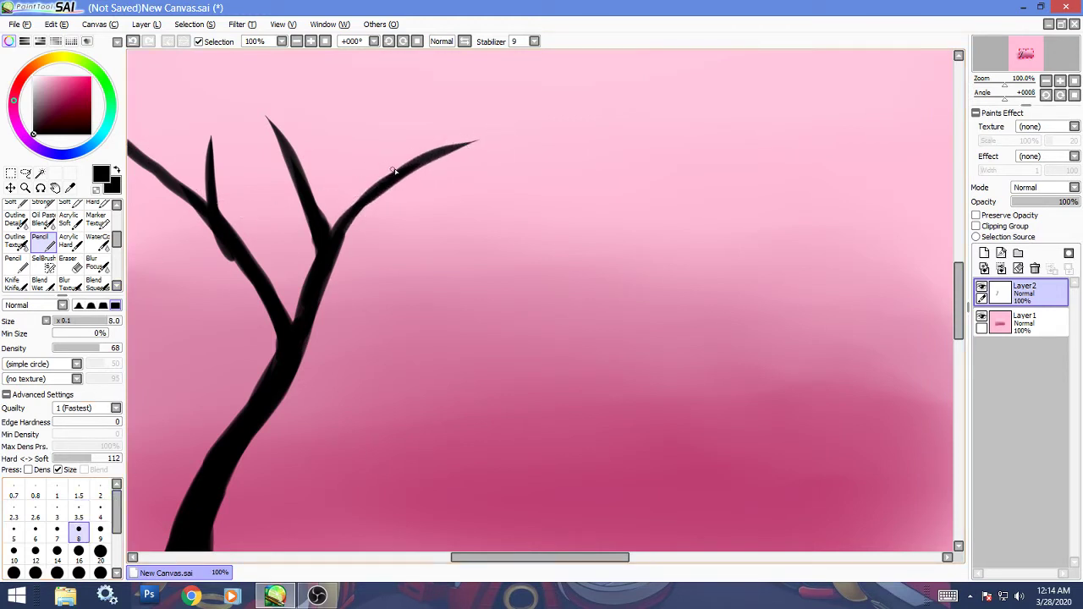
pyautogui.moveTo(393, 171); pyautogui.dragTo(423, 95)
pyautogui.moveTo(310, 184); pyautogui.dragTo(331, 79)
pyautogui.moveTo(212, 164); pyautogui.dragTo(175, 133)
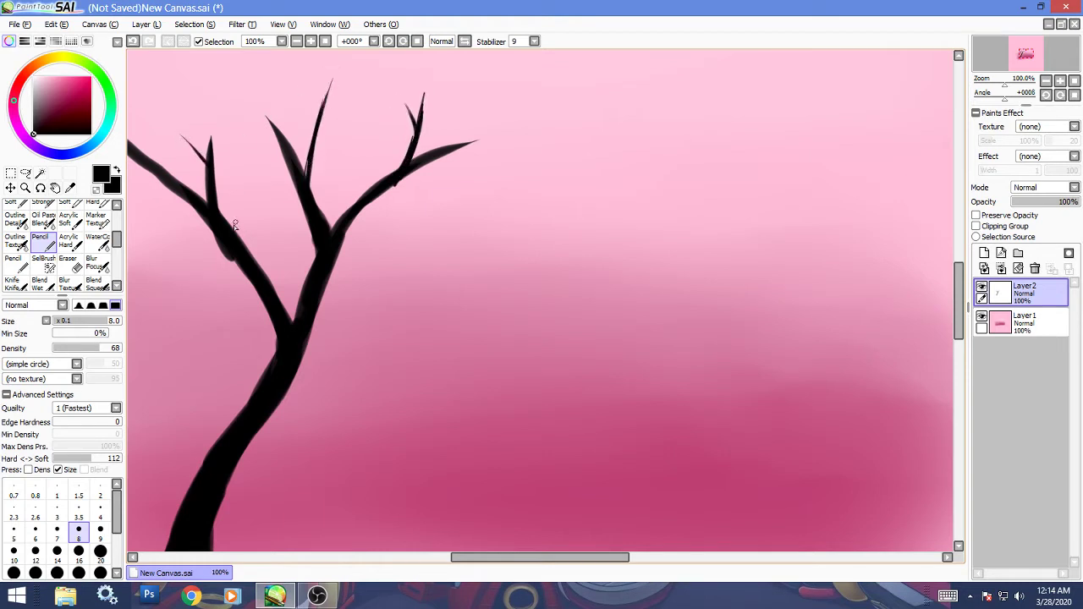
pyautogui.moveTo(215, 191); pyautogui.dragTo(237, 159)
pyautogui.moveTo(181, 191); pyautogui.dragTo(137, 201)
# Step: Draw a second, smaller tree trunk to the right of the first with two upper branches, using the Pencil at size 20
pyautogui.click(101, 551)
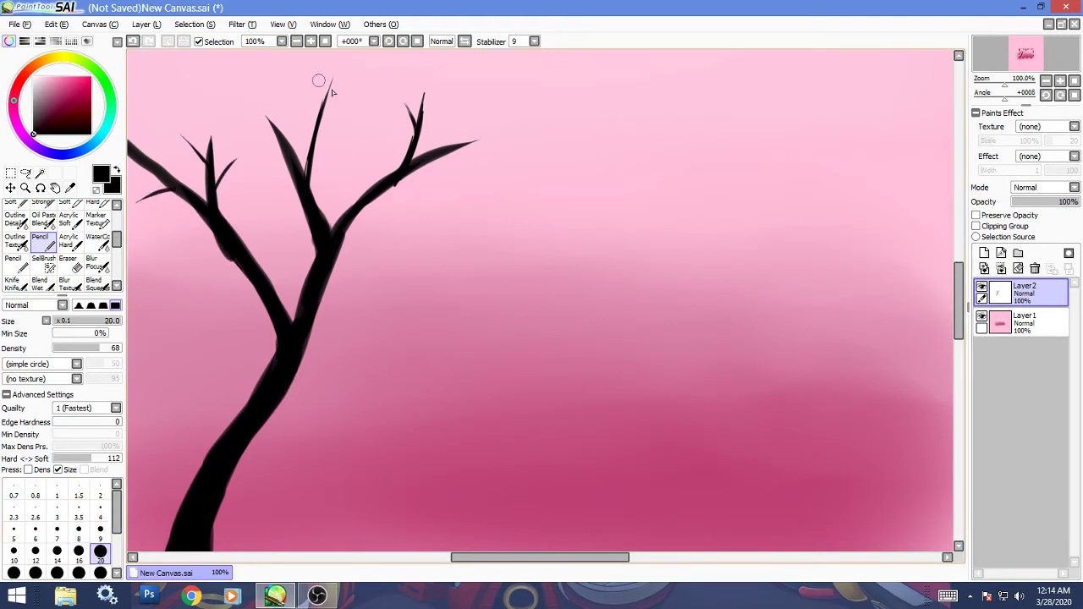
pyautogui.moveTo(450, 356)
pyautogui.mouseDown()
pyautogui.moveTo(428, 471)
pyautogui.moveTo(441, 434)
pyautogui.moveTo(423, 550)
pyautogui.mouseUp()
pyautogui.moveTo(446, 427)
pyautogui.mouseDown()
pyautogui.moveTo(435, 556)
pyautogui.moveTo(431, 478)
pyautogui.mouseUp()
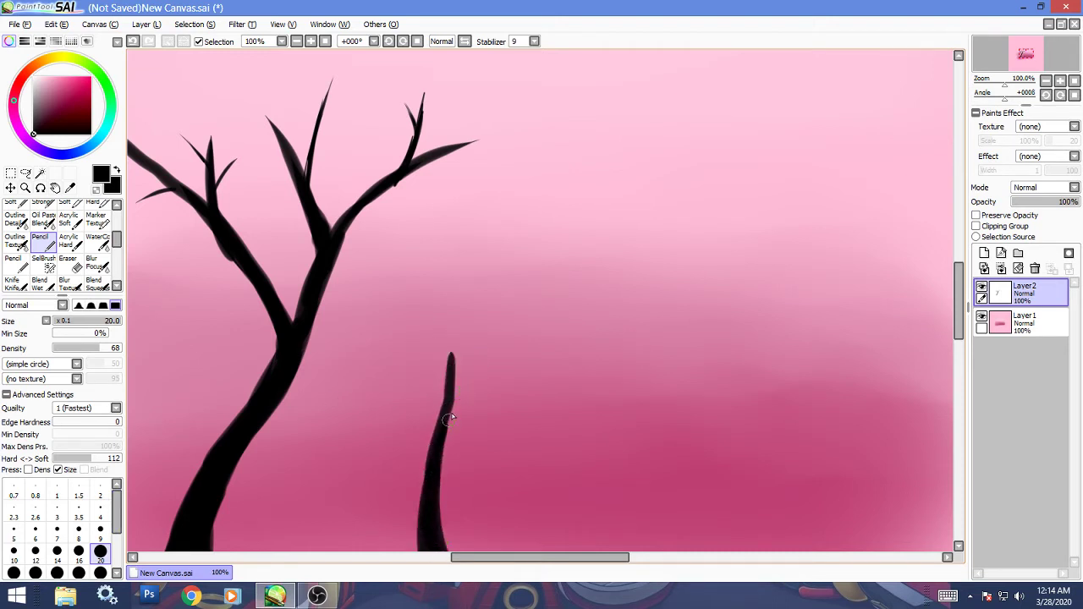
pyautogui.moveTo(450, 417)
pyautogui.mouseDown()
pyautogui.moveTo(434, 243)
pyautogui.moveTo(445, 174)
pyautogui.mouseUp()
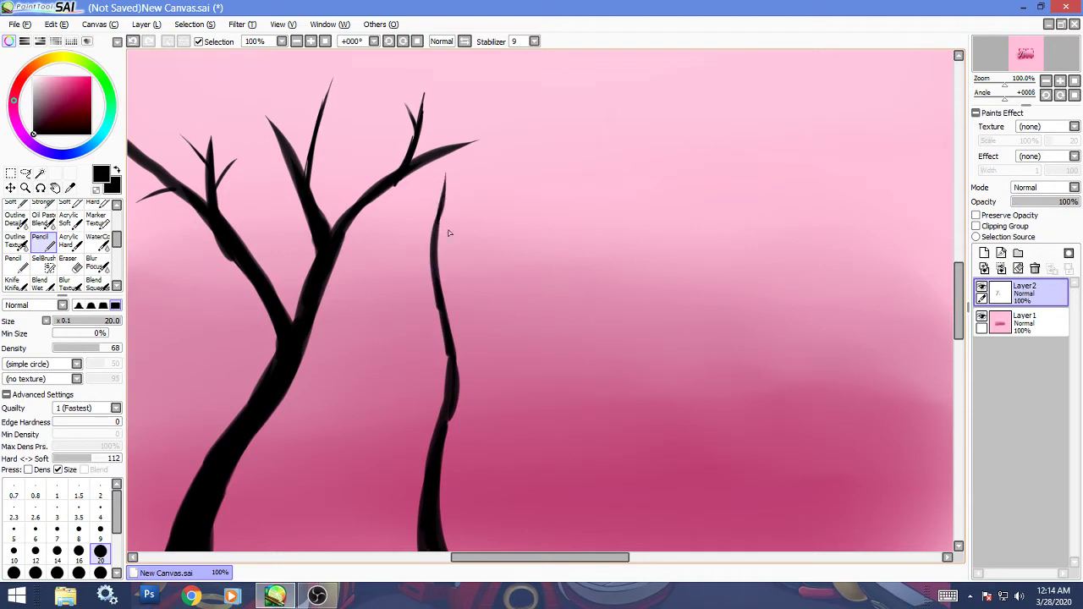
pyautogui.moveTo(453, 342)
pyautogui.mouseDown()
pyautogui.moveTo(475, 279)
pyautogui.moveTo(545, 224)
pyautogui.mouseUp()
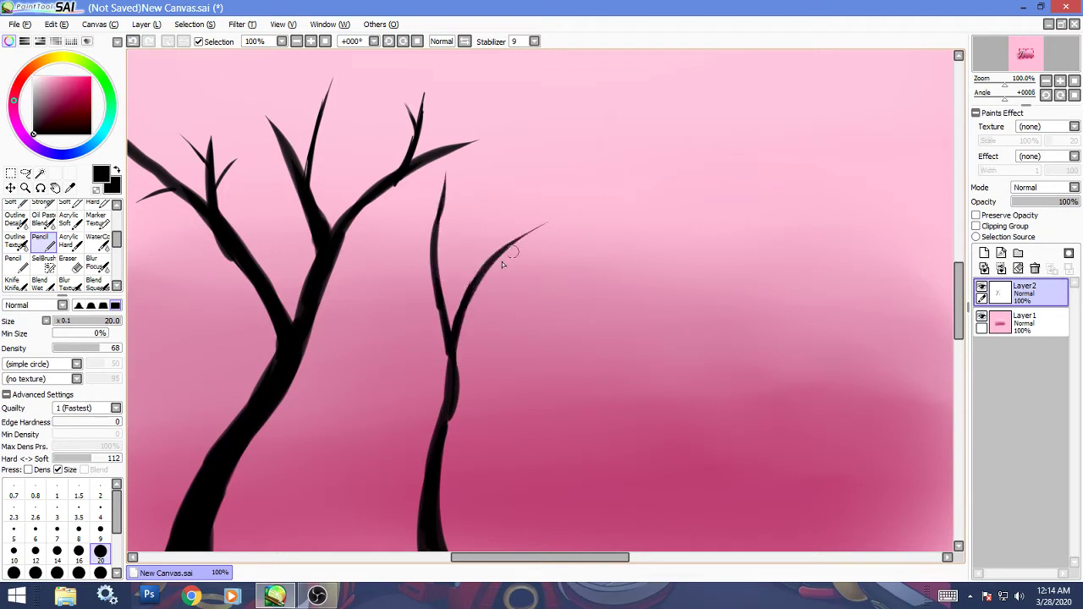
# Step: Add side branches to both sides of the second tree and thicken its trunk
pyautogui.moveTo(471, 286); pyautogui.dragTo(596, 256)
pyautogui.moveTo(426, 260)
pyautogui.mouseDown()
pyautogui.moveTo(421, 247)
pyautogui.moveTo(432, 271)
pyautogui.moveTo(392, 229)
pyautogui.moveTo(347, 213)
pyautogui.mouseUp()
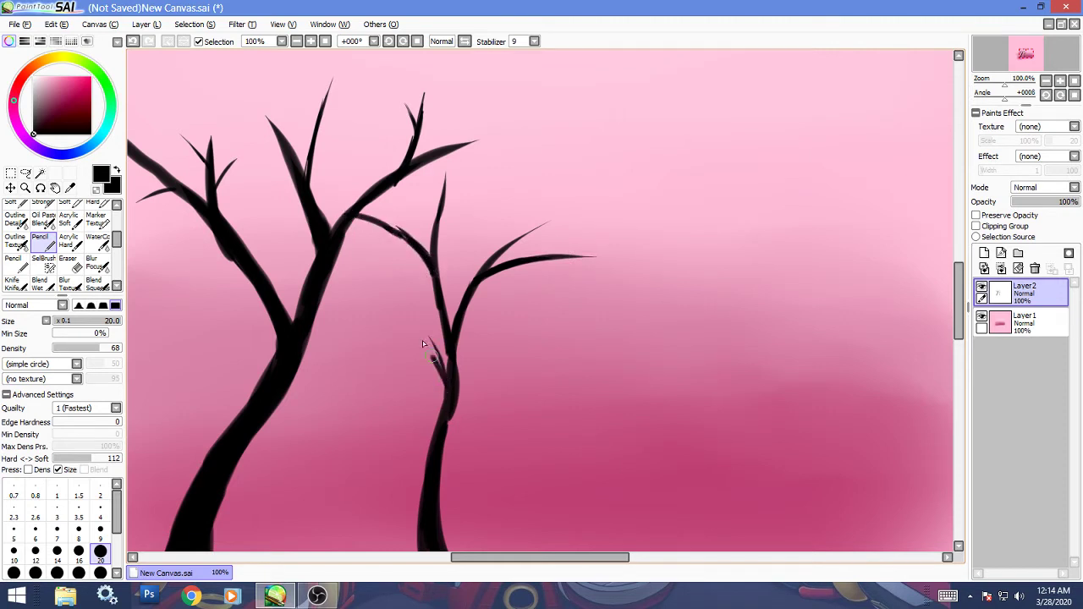
pyautogui.moveTo(448, 383)
pyautogui.mouseDown()
pyautogui.moveTo(424, 339)
pyautogui.moveTo(381, 300)
pyautogui.moveTo(411, 335)
pyautogui.mouseUp()
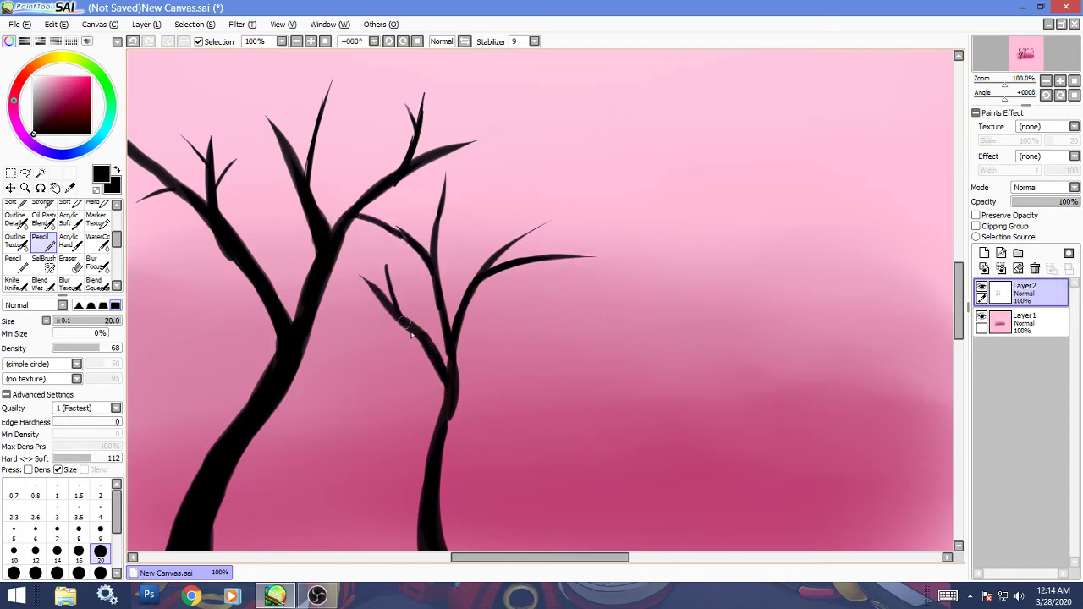
pyautogui.moveTo(442, 373); pyautogui.dragTo(424, 495)
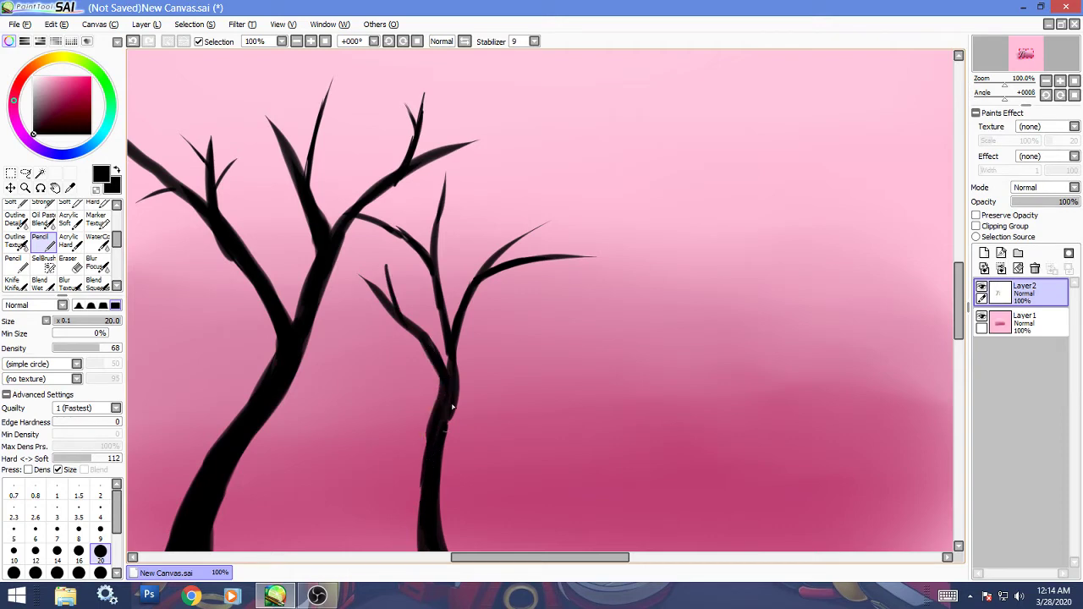
# Step: Draw a long branch extending right from the second tree's trunk, with forked twigs at its end
pyautogui.moveTo(452, 407)
pyautogui.mouseDown()
pyautogui.moveTo(442, 427)
pyautogui.moveTo(487, 377)
pyautogui.moveTo(626, 300)
pyautogui.mouseUp()
pyautogui.moveTo(507, 366); pyautogui.dragTo(639, 298)
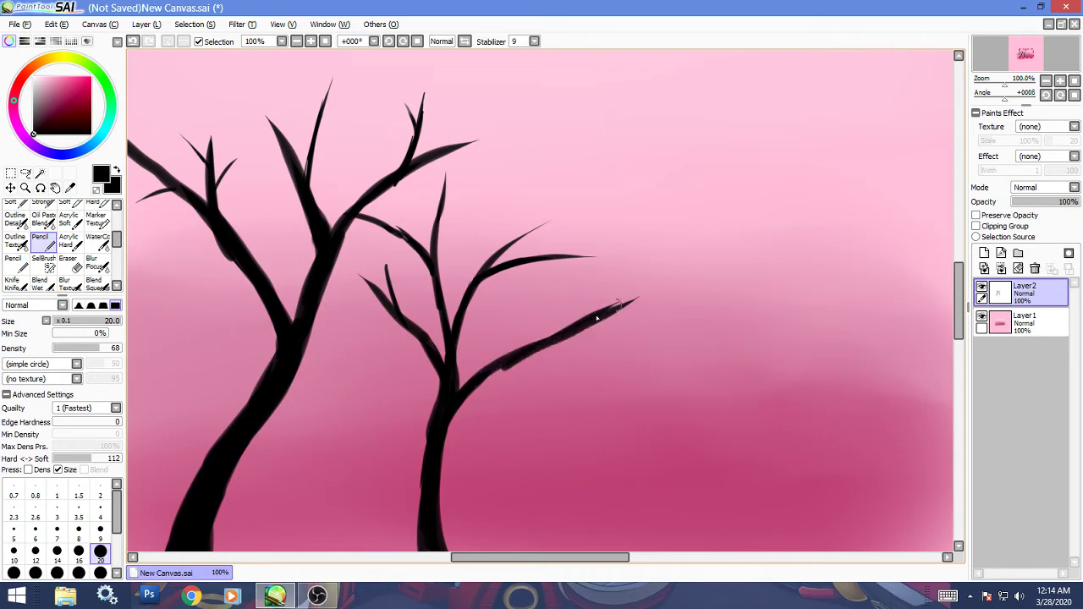
pyautogui.moveTo(554, 338); pyautogui.dragTo(602, 280)
pyautogui.moveTo(508, 360)
pyautogui.mouseDown()
pyautogui.moveTo(462, 397)
pyautogui.moveTo(487, 378)
pyautogui.moveTo(463, 399)
pyautogui.mouseUp()
pyautogui.moveTo(609, 276)
pyautogui.mouseDown()
pyautogui.moveTo(588, 224)
pyautogui.moveTo(597, 294)
pyautogui.mouseUp()
pyautogui.moveTo(604, 206); pyautogui.dragTo(591, 258)
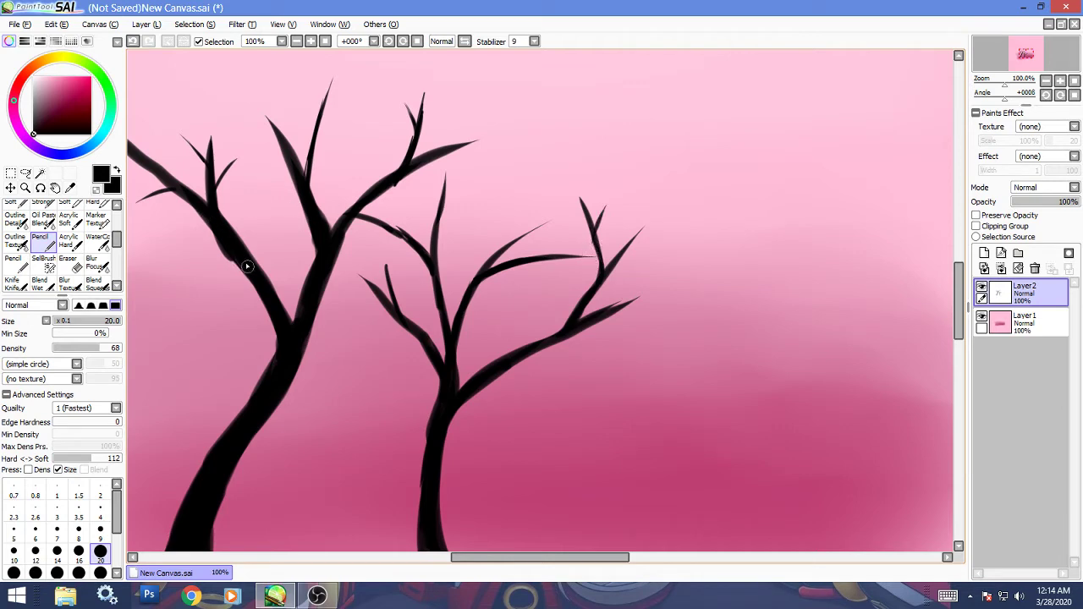
# Step: Add more forked twigs to the first tree's left and top branches
pyautogui.moveTo(165, 110); pyautogui.dragTo(212, 192)
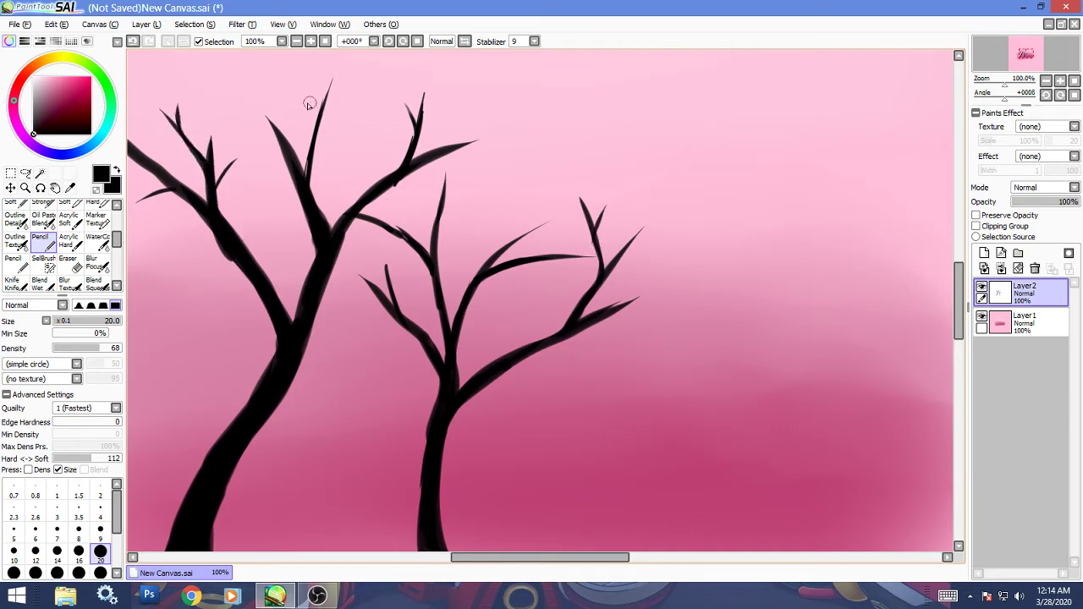
pyautogui.moveTo(302, 91)
pyautogui.mouseDown()
pyautogui.moveTo(318, 137)
pyautogui.moveTo(228, 80)
pyautogui.mouseUp()
pyautogui.moveTo(278, 125)
pyautogui.mouseDown()
pyautogui.moveTo(268, 51)
pyautogui.moveTo(267, 76)
pyautogui.mouseUp()
pyautogui.moveTo(133, 103); pyautogui.dragTo(163, 173)
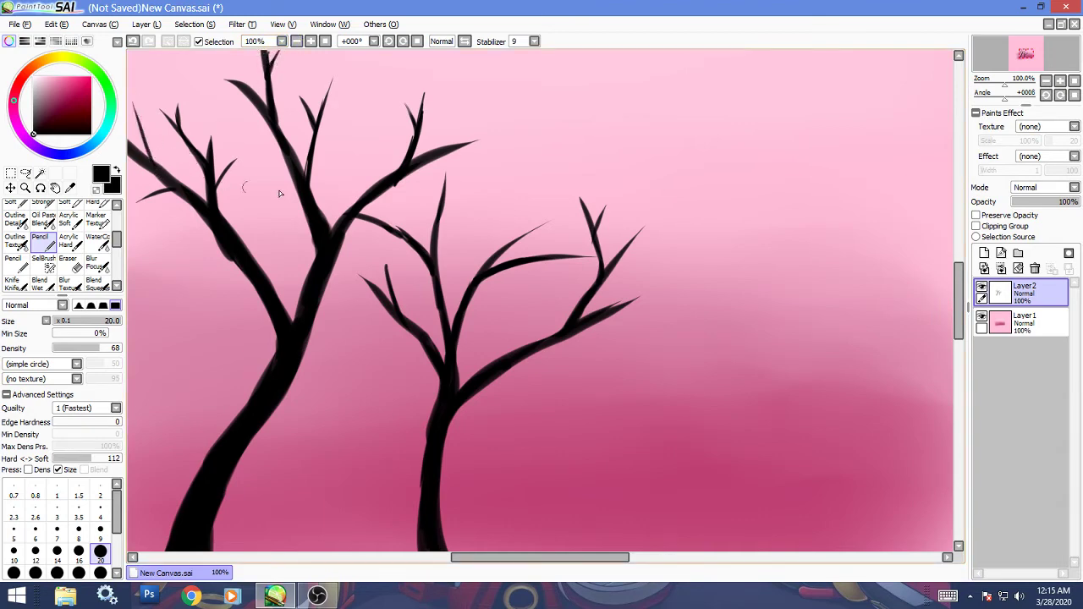
# Step: Add small twigs to the second tree's upper branches and a forked branch low on its trunk's left side
pyautogui.moveTo(417, 190); pyautogui.dragTo(442, 226)
pyautogui.moveTo(530, 233); pyautogui.dragTo(527, 212)
pyautogui.moveTo(422, 508); pyautogui.dragTo(353, 395)
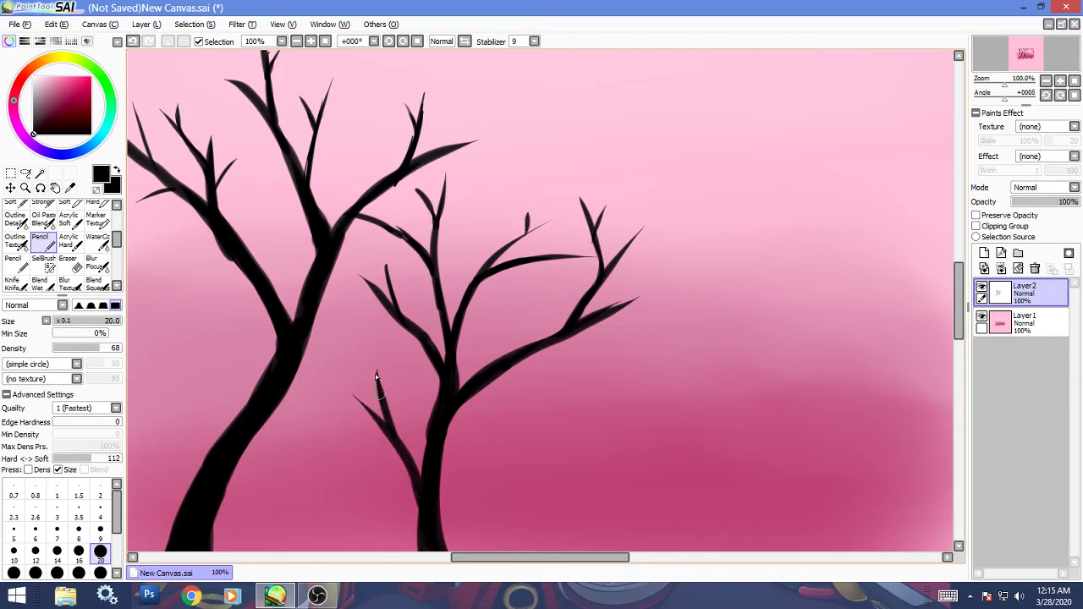
pyautogui.moveTo(372, 342); pyautogui.dragTo(393, 448)
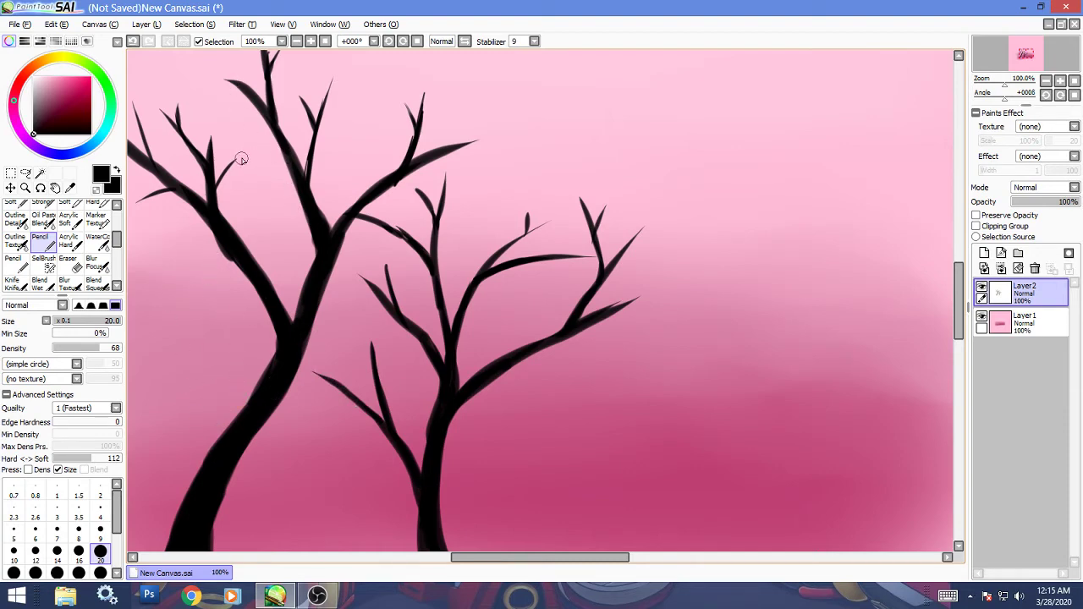
# Step: Add a new empty layer above the tree layer
pyautogui.click(984, 253)
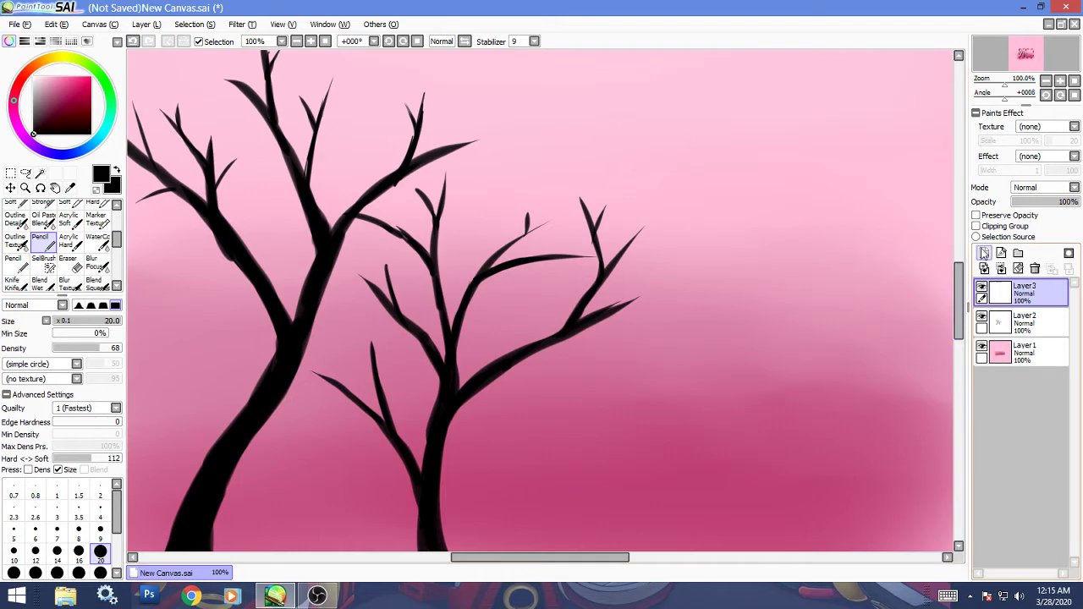
pyautogui.click(70, 222)
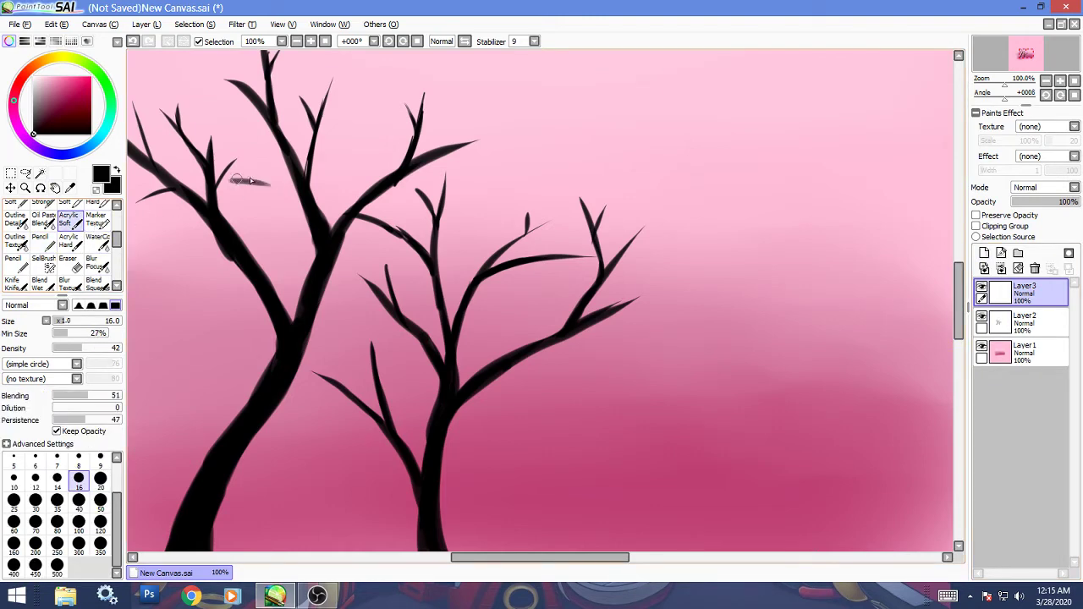
pyautogui.click(55, 24)
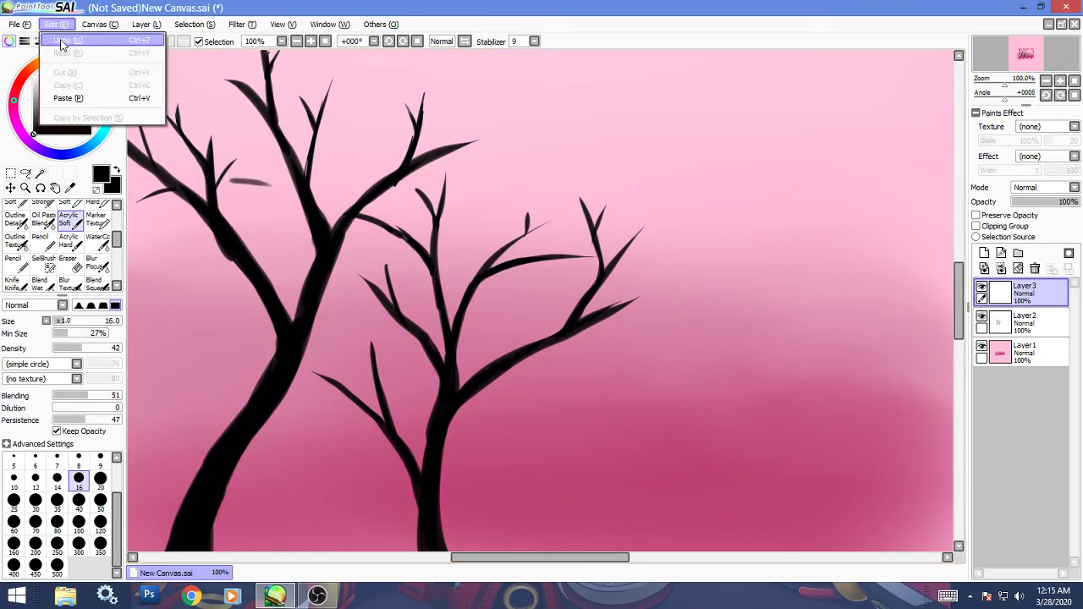
pyautogui.click(68, 32)
pyautogui.scroll(-1, 116, 250)
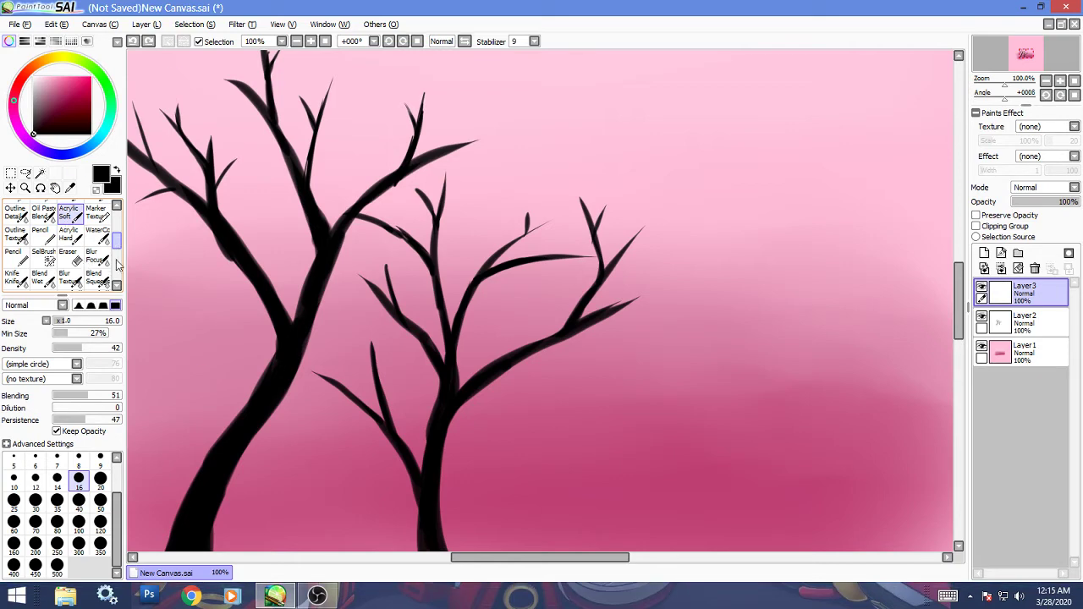
pyautogui.scroll(-2, 119, 265)
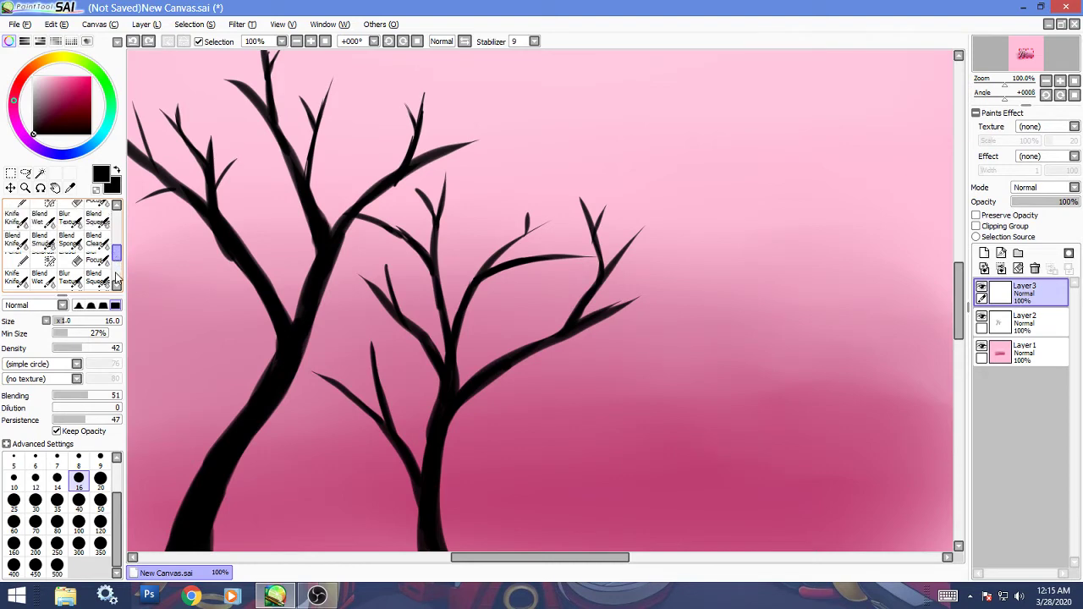
pyautogui.scroll(-2, 116, 279)
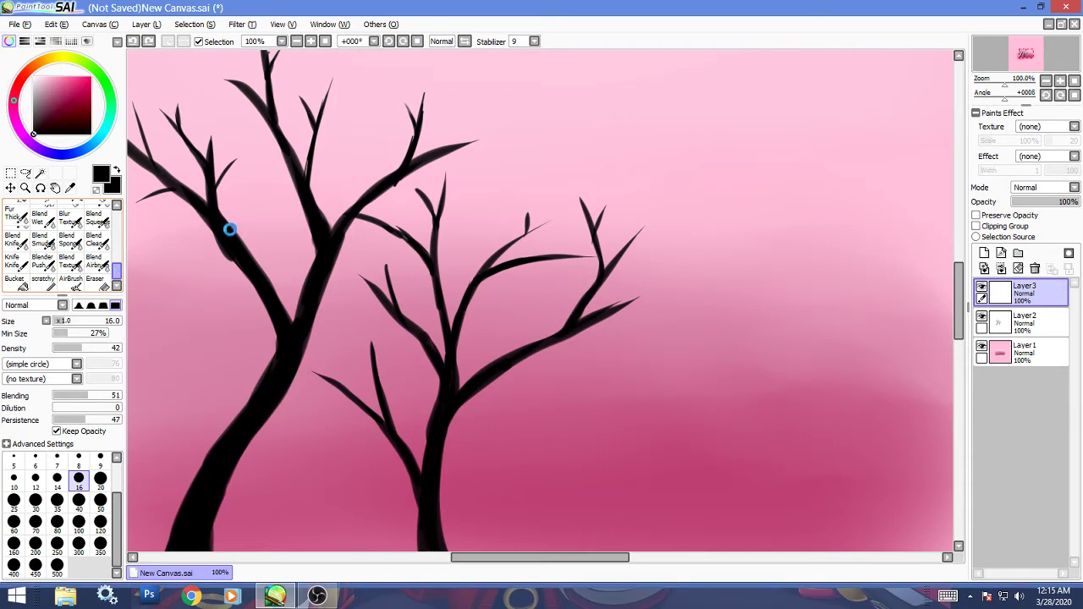
pyautogui.moveTo(332, 595)
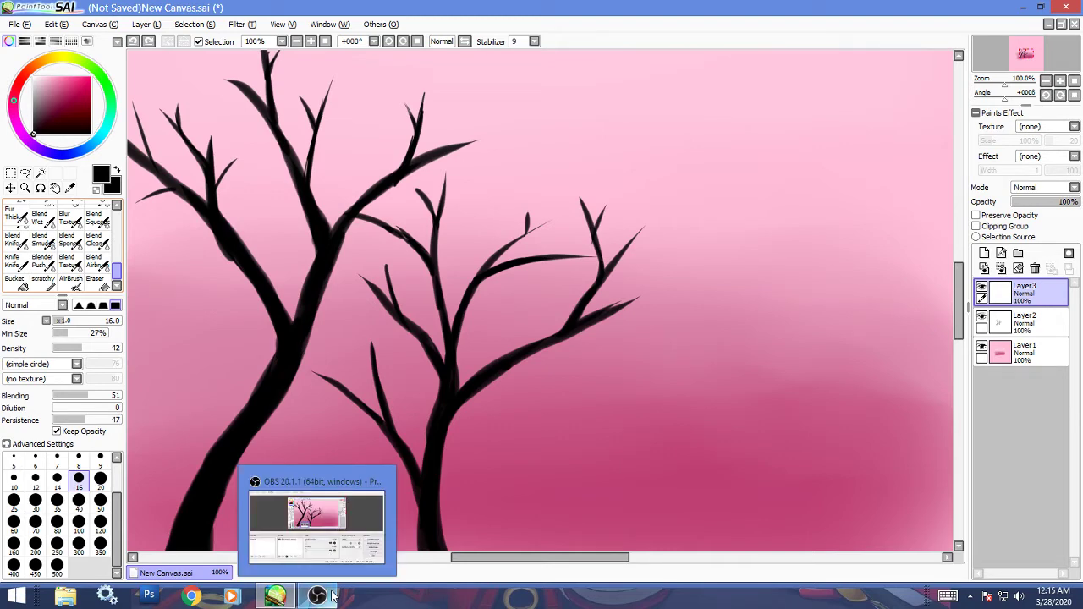
pyautogui.scroll(-2, 59, 245)
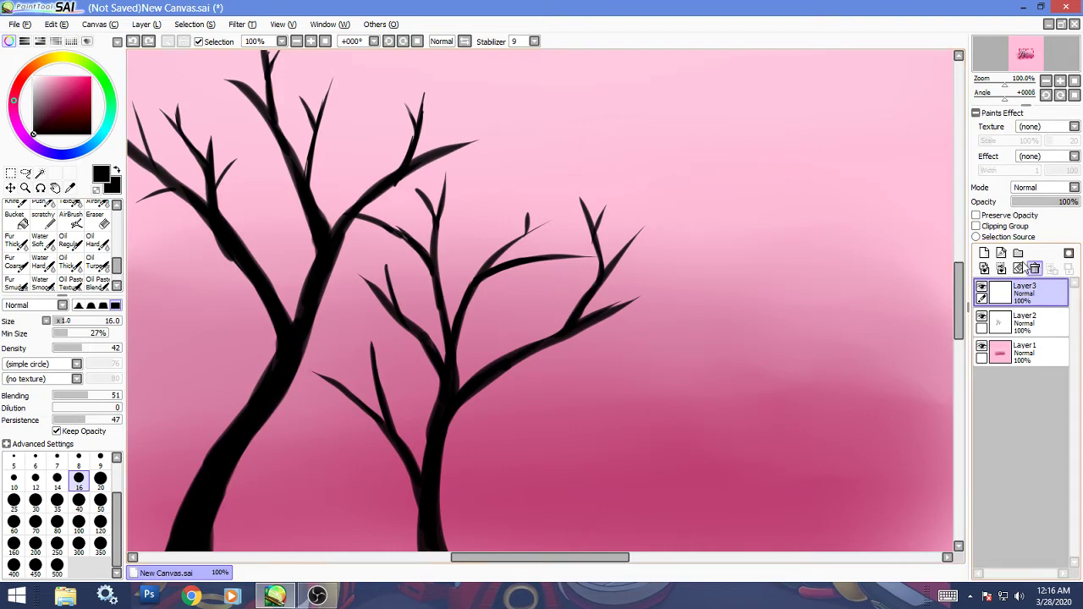
# Step: Handwrite the note "I need a new computer" with a sad face on a new top layer, and hide that layer
pyautogui.click(984, 253)
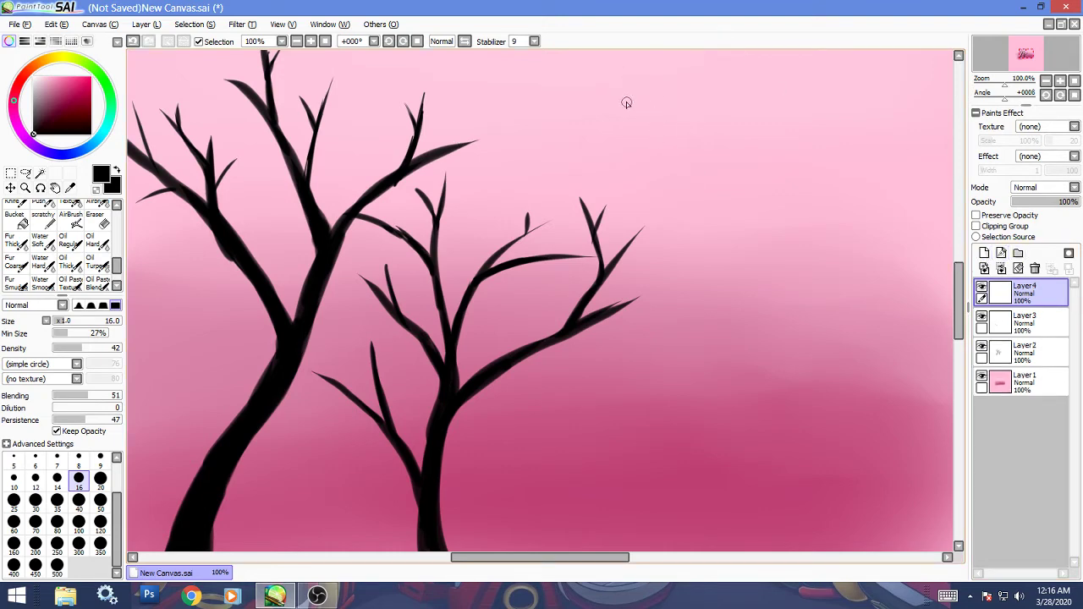
pyautogui.moveTo(609, 114); pyautogui.dragTo(648, 105)
pyautogui.moveTo(772, 108); pyautogui.dragTo(783, 129)
pyautogui.moveTo(799, 108); pyautogui.dragTo(803, 129)
pyautogui.moveTo(863, 103); pyautogui.dragTo(875, 127)
pyautogui.moveTo(689, 174)
pyautogui.mouseDown()
pyautogui.moveTo(734, 174)
pyautogui.moveTo(772, 152)
pyautogui.mouseUp()
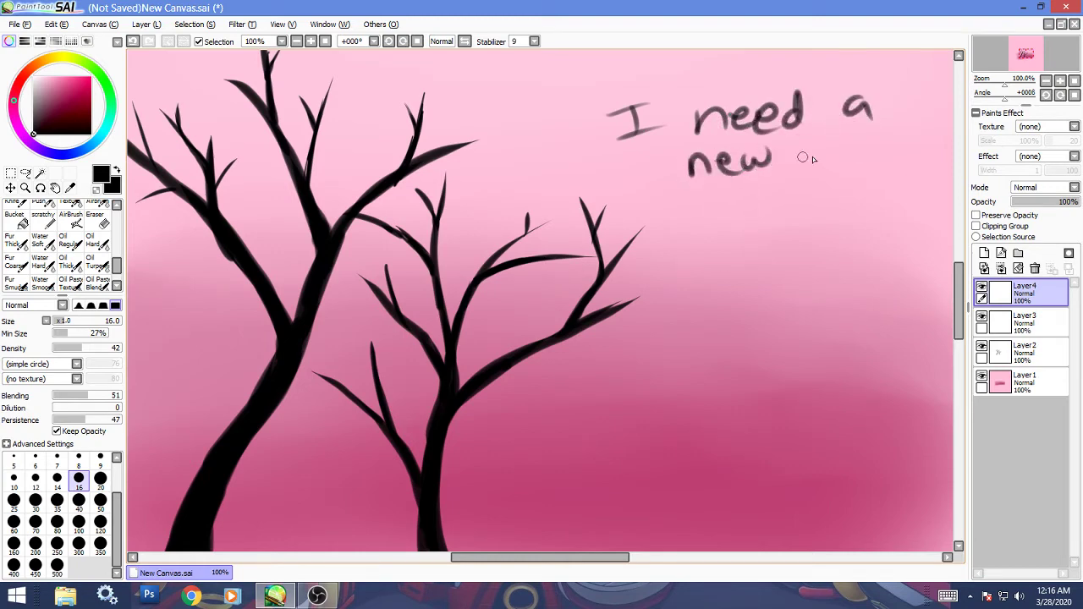
pyautogui.moveTo(848, 167); pyautogui.dragTo(879, 134)
pyautogui.moveTo(916, 167); pyautogui.dragTo(925, 146)
pyautogui.moveTo(809, 215); pyautogui.dragTo(827, 205)
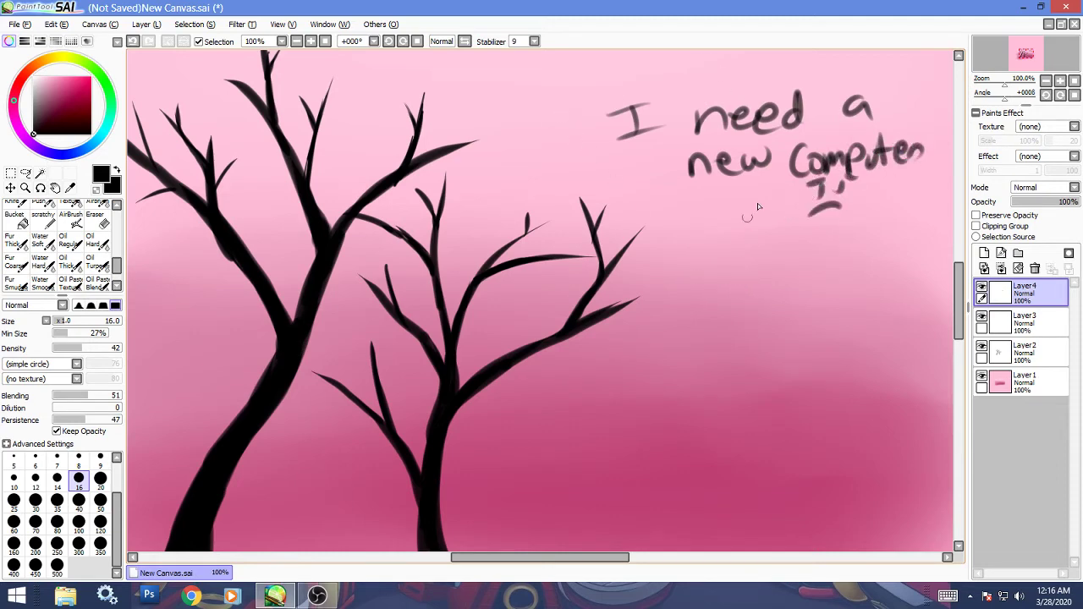
pyautogui.click(983, 292)
# Step: Add a new layer directly above the tree layer and paint soft black foliage over the upper branches with the strong Airbrush
pyautogui.click(1028, 355)
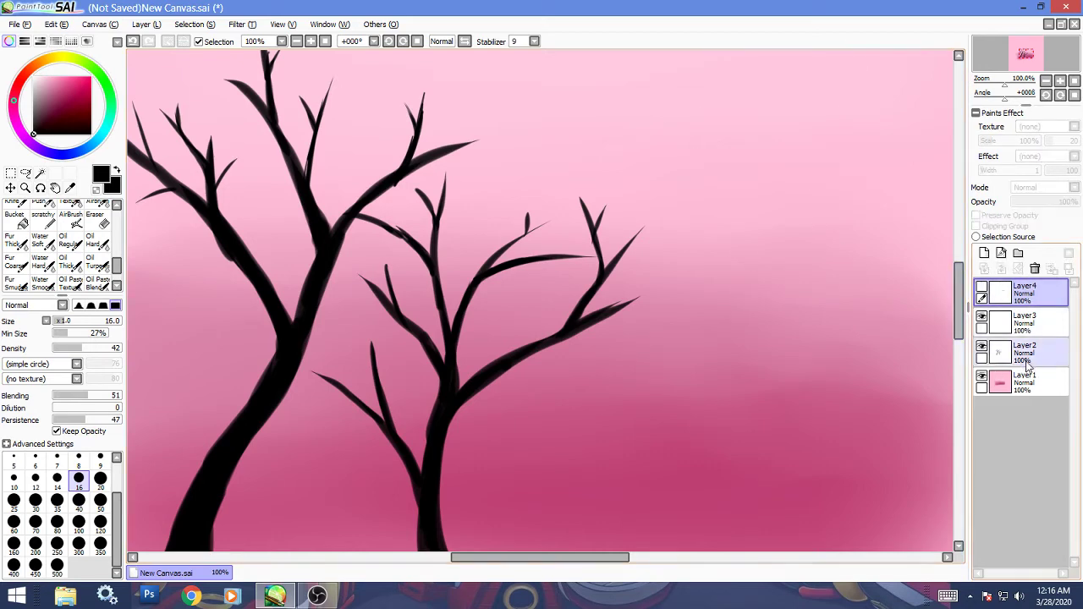
pyautogui.click(983, 253)
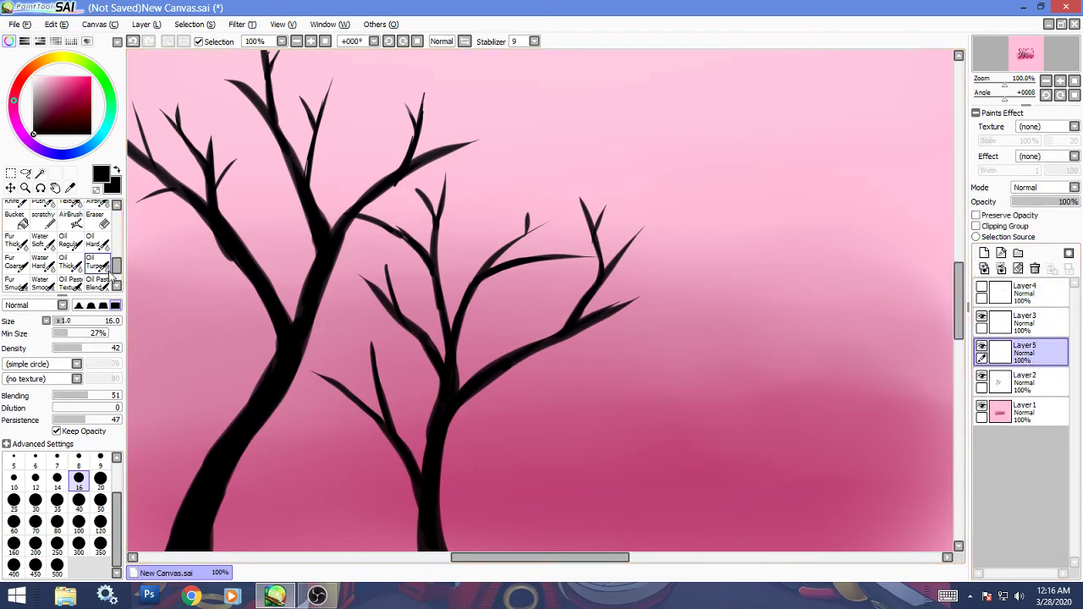
pyautogui.scroll(-1, 117, 275)
pyautogui.moveTo(116, 275); pyautogui.dragTo(115, 214)
pyautogui.moveTo(115, 233); pyautogui.dragTo(115, 236)
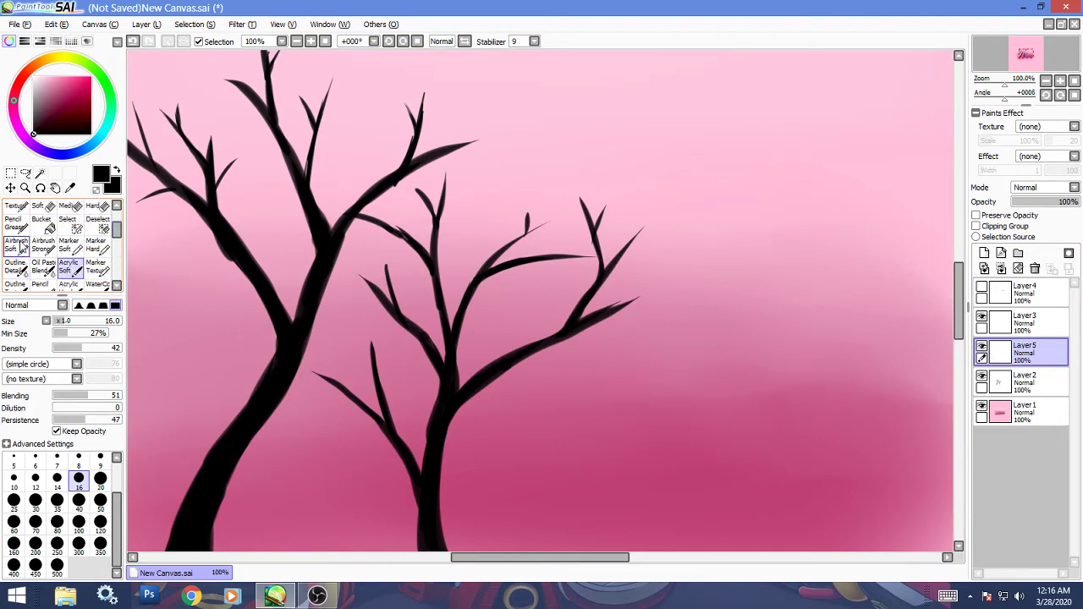
pyautogui.click(21, 245)
pyautogui.click(43, 245)
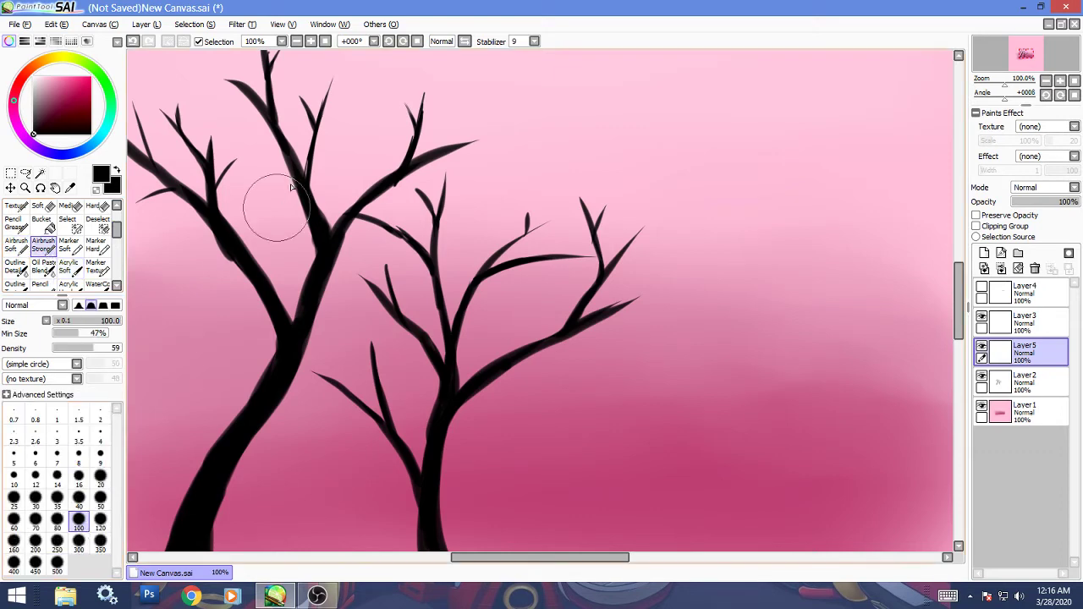
pyautogui.moveTo(293, 106)
pyautogui.mouseDown()
pyautogui.moveTo(266, 92)
pyautogui.moveTo(314, 90)
pyautogui.moveTo(258, 60)
pyautogui.moveTo(387, 116)
pyautogui.moveTo(415, 113)
pyautogui.moveTo(483, 165)
pyautogui.moveTo(429, 220)
pyautogui.moveTo(169, 135)
pyautogui.moveTo(160, 111)
pyautogui.moveTo(491, 130)
pyautogui.moveTo(638, 265)
pyautogui.moveTo(550, 153)
pyautogui.moveTo(671, 270)
pyautogui.moveTo(364, 283)
pyautogui.moveTo(246, 253)
pyautogui.mouseUp()
# Step: Widen the foliage with horizontal textured Marker strokes at size 35, and darken them with the strong Airbrush at size 100
pyautogui.click(95, 266)
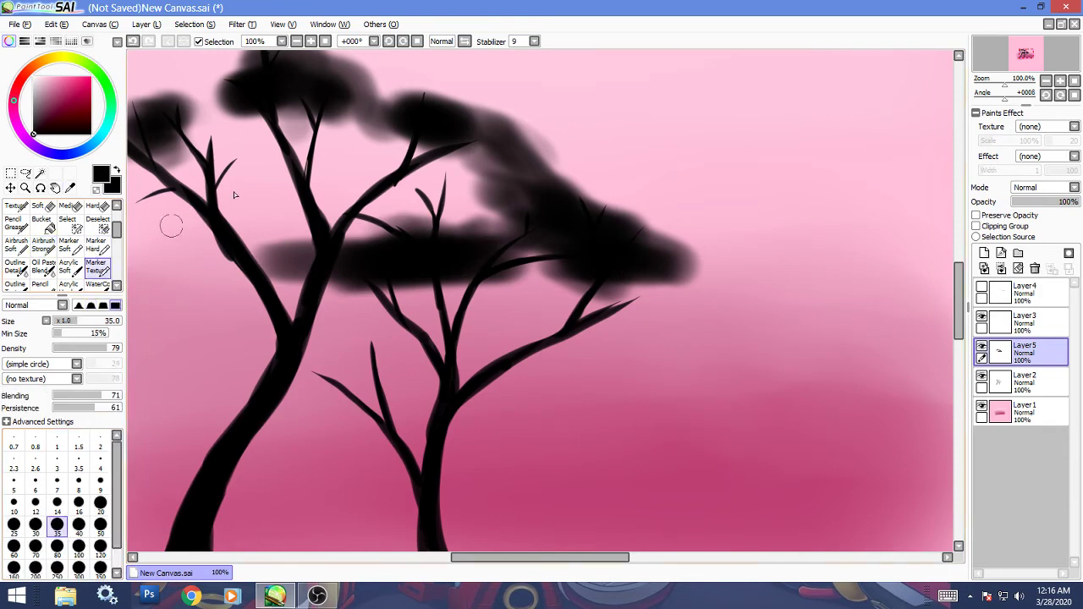
pyautogui.moveTo(195, 135)
pyautogui.mouseDown()
pyautogui.moveTo(220, 96)
pyautogui.moveTo(169, 146)
pyautogui.moveTo(254, 95)
pyautogui.moveTo(196, 91)
pyautogui.moveTo(193, 126)
pyautogui.moveTo(347, 127)
pyautogui.moveTo(423, 144)
pyautogui.moveTo(464, 178)
pyautogui.moveTo(454, 225)
pyautogui.moveTo(338, 285)
pyautogui.moveTo(367, 387)
pyautogui.moveTo(502, 315)
pyautogui.moveTo(652, 292)
pyautogui.moveTo(728, 253)
pyautogui.moveTo(787, 250)
pyautogui.mouseUp()
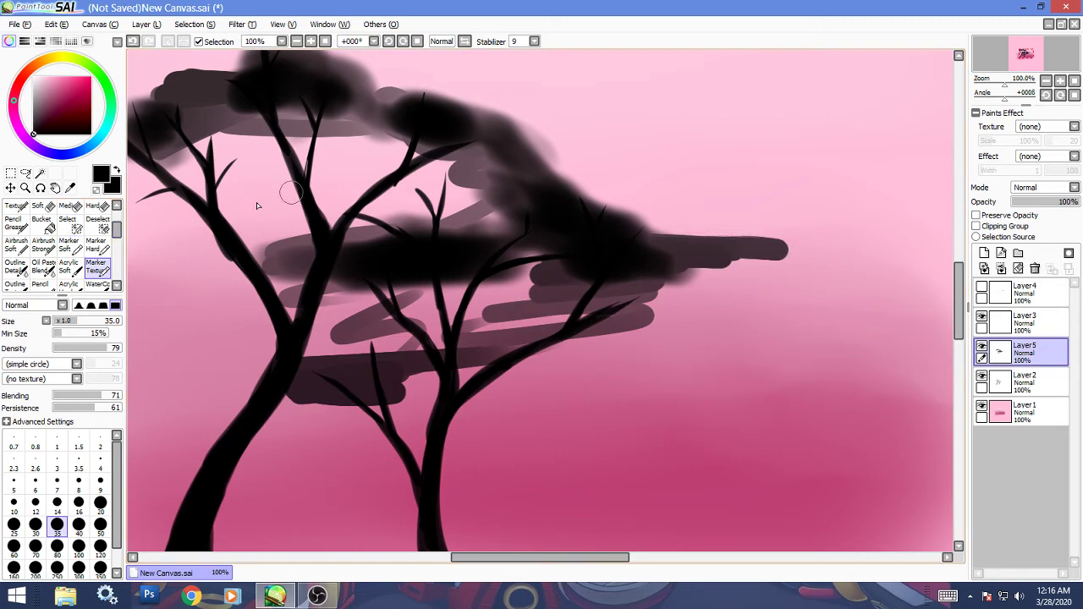
pyautogui.moveTo(257, 203)
pyautogui.mouseDown()
pyautogui.moveTo(144, 182)
pyautogui.moveTo(241, 153)
pyautogui.moveTo(355, 242)
pyautogui.moveTo(470, 152)
pyautogui.moveTo(476, 97)
pyautogui.moveTo(376, 91)
pyautogui.mouseUp()
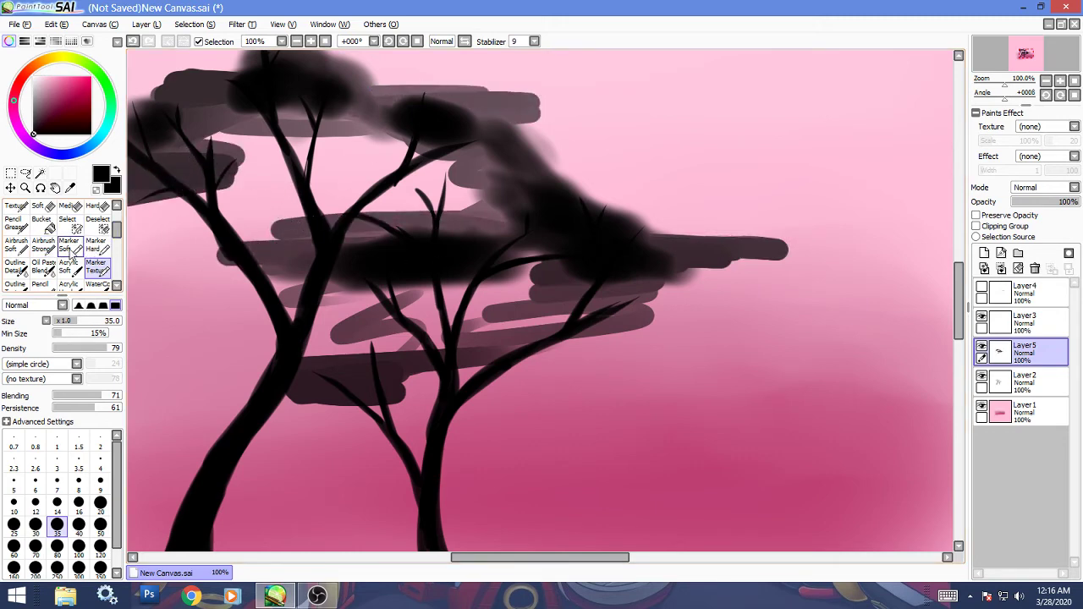
pyautogui.click(48, 247)
pyautogui.moveTo(457, 322)
pyautogui.mouseDown()
pyautogui.moveTo(363, 358)
pyautogui.moveTo(501, 306)
pyautogui.moveTo(659, 221)
pyautogui.moveTo(314, 234)
pyautogui.moveTo(448, 101)
pyautogui.mouseUp()
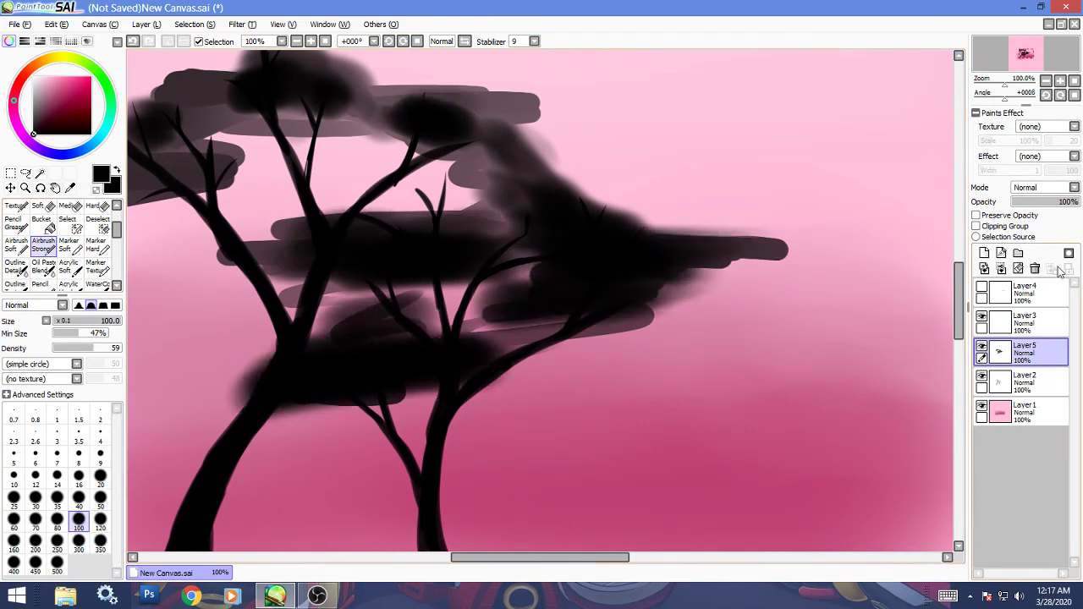
# Step: Set the foliage layer's opacity to 90% and extend the foliage with broad horizontal airbrush bands across both trees
pyautogui.click(1067, 202)
pyautogui.moveTo(462, 168)
pyautogui.mouseDown()
pyautogui.moveTo(541, 110)
pyautogui.moveTo(508, 186)
pyautogui.moveTo(624, 293)
pyautogui.moveTo(795, 254)
pyautogui.mouseUp()
pyautogui.moveTo(300, 128)
pyautogui.mouseDown()
pyautogui.moveTo(215, 92)
pyautogui.moveTo(402, 135)
pyautogui.moveTo(401, 252)
pyautogui.moveTo(341, 246)
pyautogui.moveTo(201, 200)
pyautogui.moveTo(196, 172)
pyautogui.moveTo(382, 182)
pyautogui.moveTo(476, 178)
pyautogui.moveTo(502, 165)
pyautogui.moveTo(405, 311)
pyautogui.moveTo(291, 323)
pyautogui.moveTo(382, 322)
pyautogui.moveTo(303, 291)
pyautogui.moveTo(122, 264)
pyautogui.moveTo(327, 224)
pyautogui.moveTo(163, 185)
pyautogui.moveTo(263, 158)
pyautogui.moveTo(502, 236)
pyautogui.moveTo(429, 342)
pyautogui.moveTo(469, 371)
pyautogui.moveTo(541, 380)
pyautogui.moveTo(761, 372)
pyautogui.mouseUp()
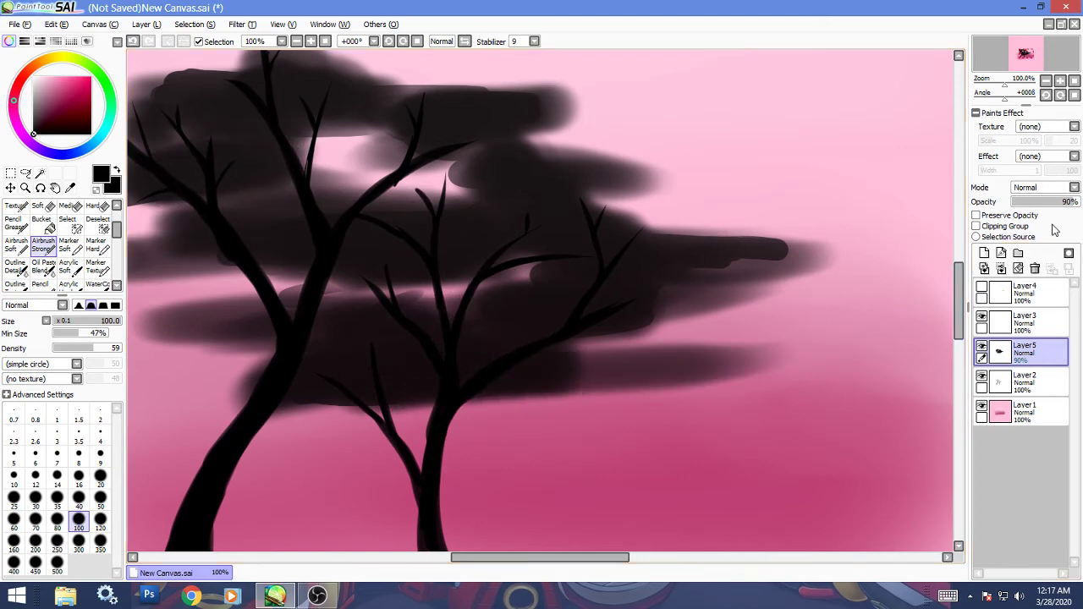
pyautogui.moveTo(684, 363)
pyautogui.mouseDown()
pyautogui.moveTo(746, 362)
pyautogui.moveTo(725, 329)
pyautogui.moveTo(598, 287)
pyautogui.moveTo(651, 248)
pyautogui.moveTo(750, 243)
pyautogui.mouseUp()
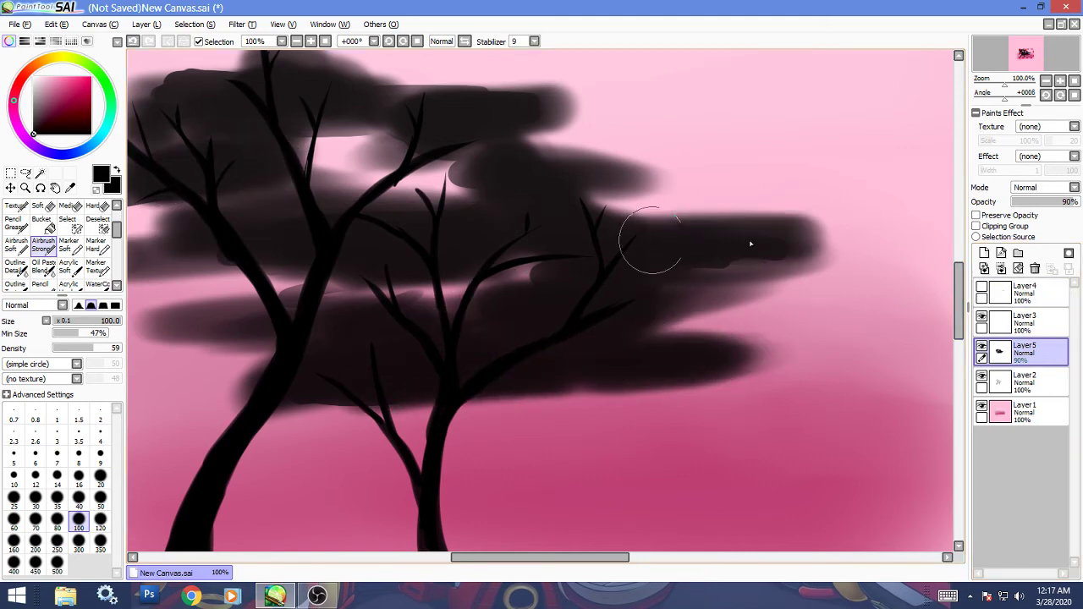
pyautogui.moveTo(239, 96); pyautogui.dragTo(173, 97)
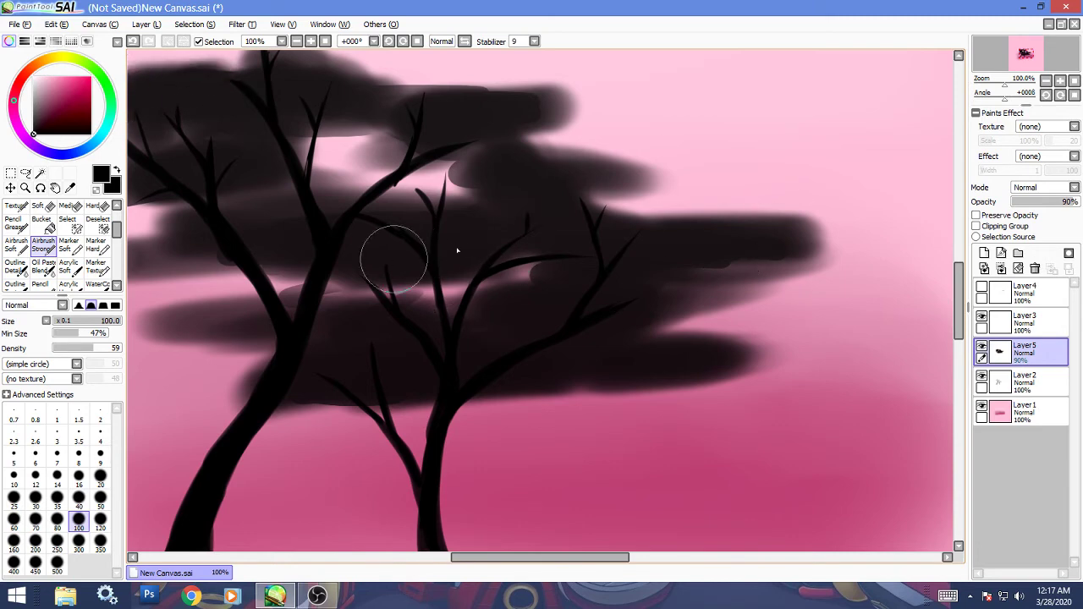
# Step: Set the foliage layer's opacity to 96% and airbrush more black into the foliage's lower-left and upper bands
pyautogui.click(1078, 207)
pyautogui.moveTo(1073, 209); pyautogui.dragTo(1078, 205)
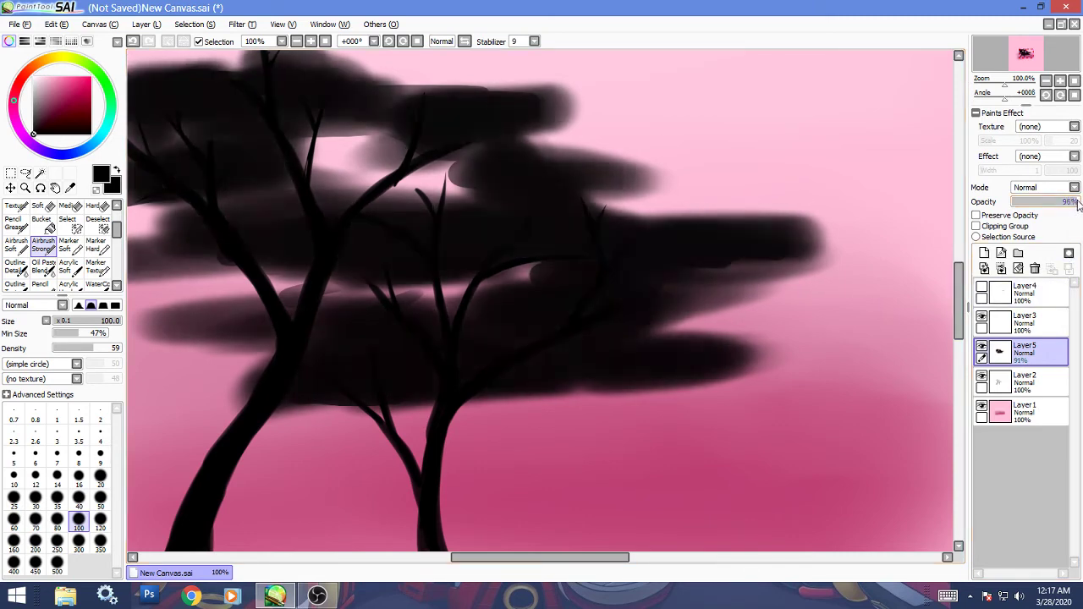
pyautogui.moveTo(404, 300)
pyautogui.mouseDown()
pyautogui.moveTo(290, 225)
pyautogui.moveTo(225, 321)
pyautogui.moveTo(314, 302)
pyautogui.moveTo(326, 318)
pyautogui.mouseUp()
pyautogui.moveTo(409, 91)
pyautogui.mouseDown()
pyautogui.moveTo(514, 114)
pyautogui.moveTo(550, 175)
pyautogui.moveTo(508, 182)
pyautogui.mouseUp()
# Step: Define the lower and left edges of the foliage with short soft Acrylic brush strokes at size 35
pyautogui.click(69, 267)
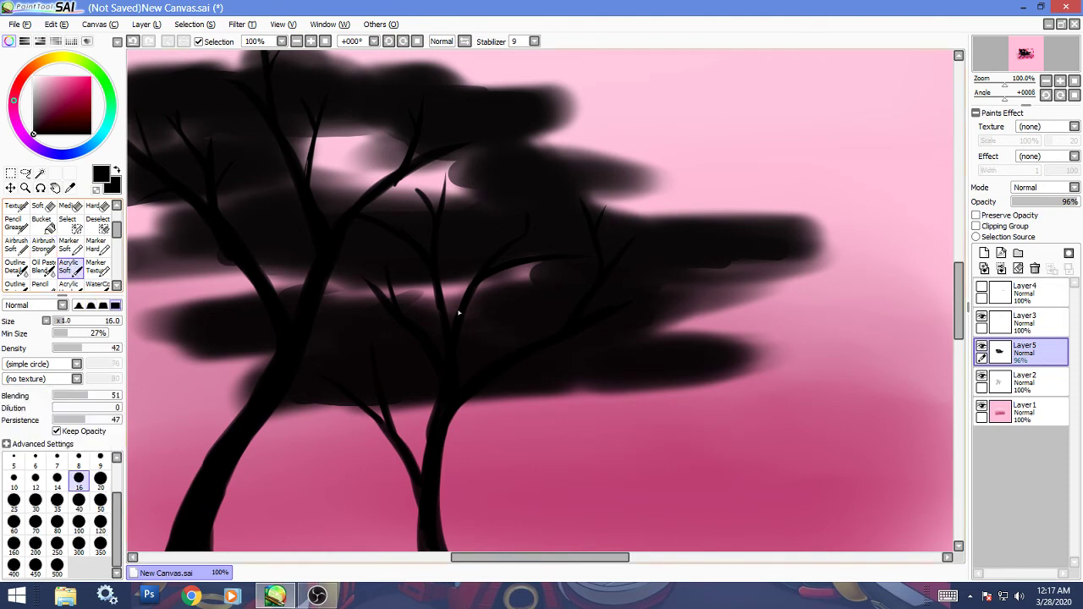
pyautogui.click(100, 522)
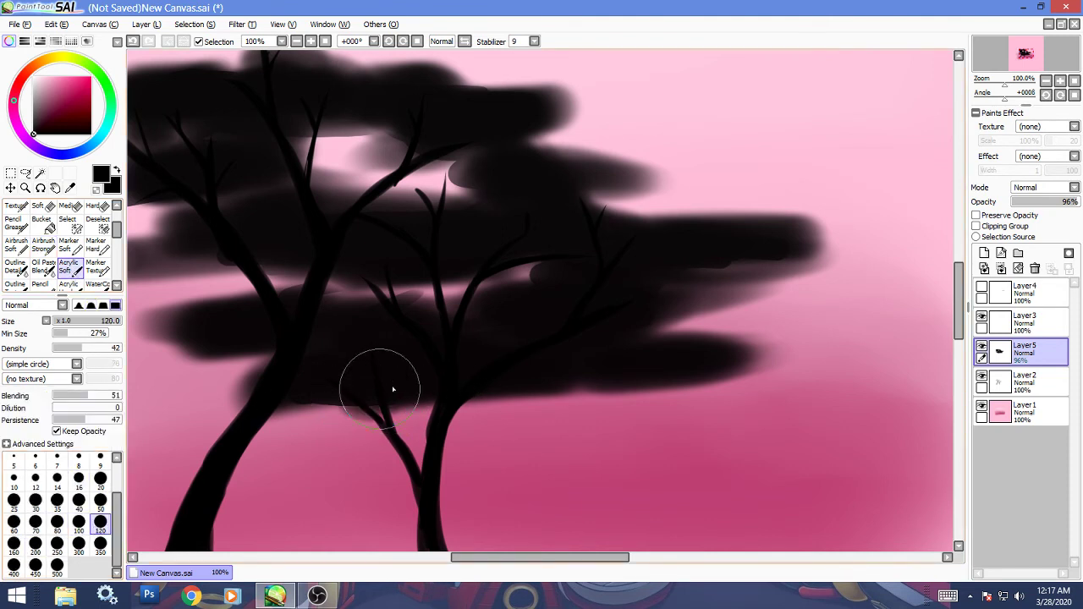
pyautogui.click(57, 500)
pyautogui.moveTo(283, 392)
pyautogui.mouseDown()
pyautogui.moveTo(237, 391)
pyautogui.moveTo(267, 385)
pyautogui.mouseUp()
pyautogui.moveTo(366, 395)
pyautogui.mouseDown()
pyautogui.moveTo(381, 410)
pyautogui.moveTo(440, 406)
pyautogui.mouseUp()
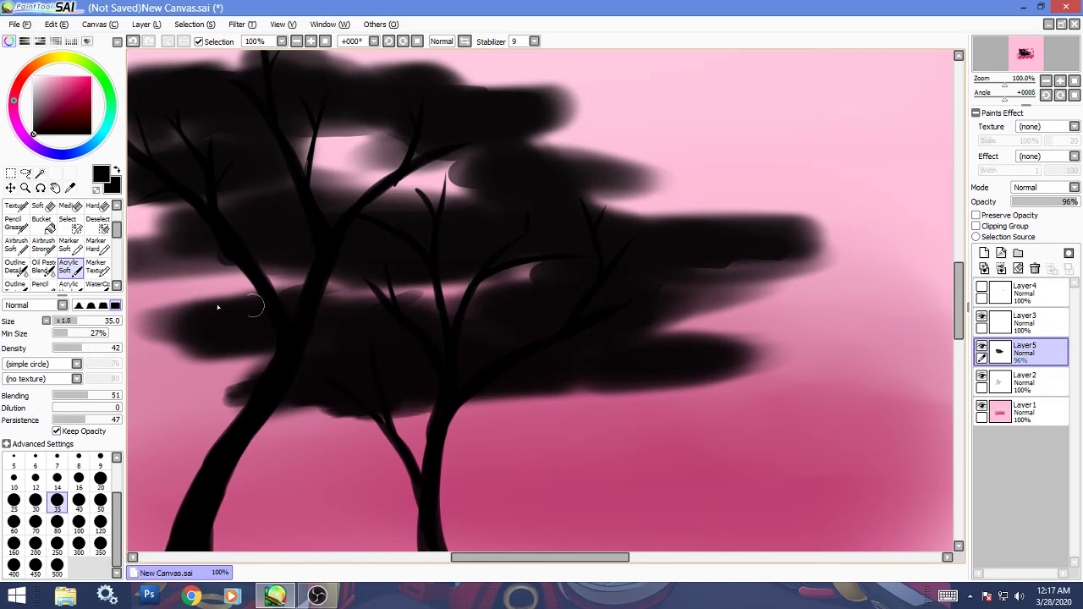
pyautogui.moveTo(254, 305)
pyautogui.mouseDown()
pyautogui.moveTo(220, 301)
pyautogui.moveTo(170, 318)
pyautogui.moveTo(256, 326)
pyautogui.mouseUp()
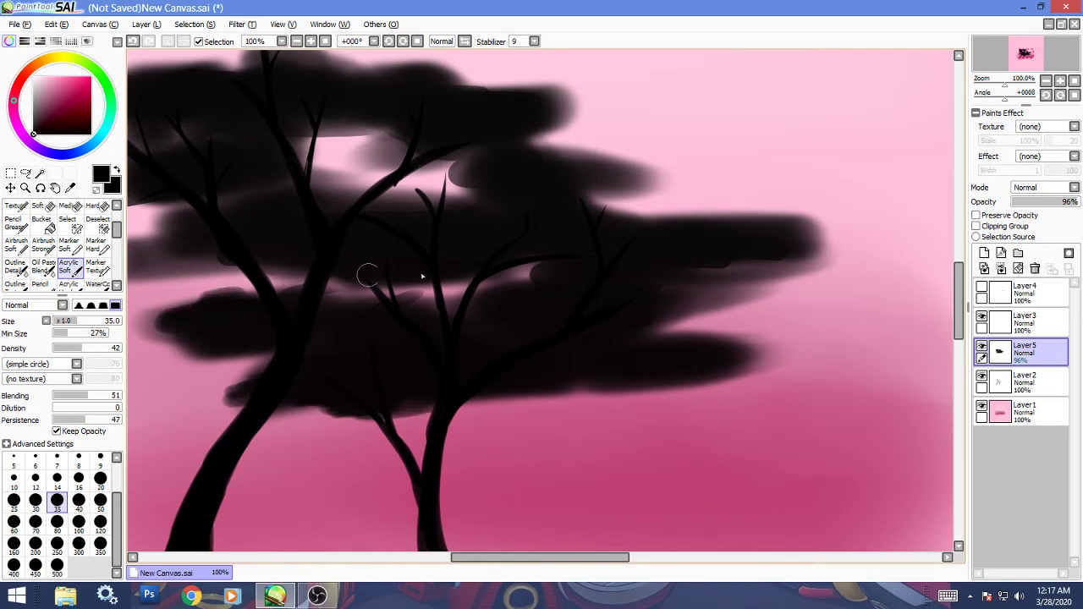
# Step: Define the edges of the middle, upper and right foliage bands with soft Acrylic strokes, and thicken the foliage's underside
pyautogui.moveTo(421, 276)
pyautogui.mouseDown()
pyautogui.moveTo(648, 230)
pyautogui.moveTo(600, 181)
pyautogui.moveTo(566, 188)
pyautogui.moveTo(560, 115)
pyautogui.moveTo(490, 179)
pyautogui.moveTo(399, 180)
pyautogui.moveTo(368, 204)
pyautogui.moveTo(531, 207)
pyautogui.mouseUp()
pyautogui.moveTo(447, 193)
pyautogui.mouseDown()
pyautogui.moveTo(385, 158)
pyautogui.moveTo(421, 151)
pyautogui.moveTo(365, 137)
pyautogui.moveTo(381, 96)
pyautogui.moveTo(355, 78)
pyautogui.mouseUp()
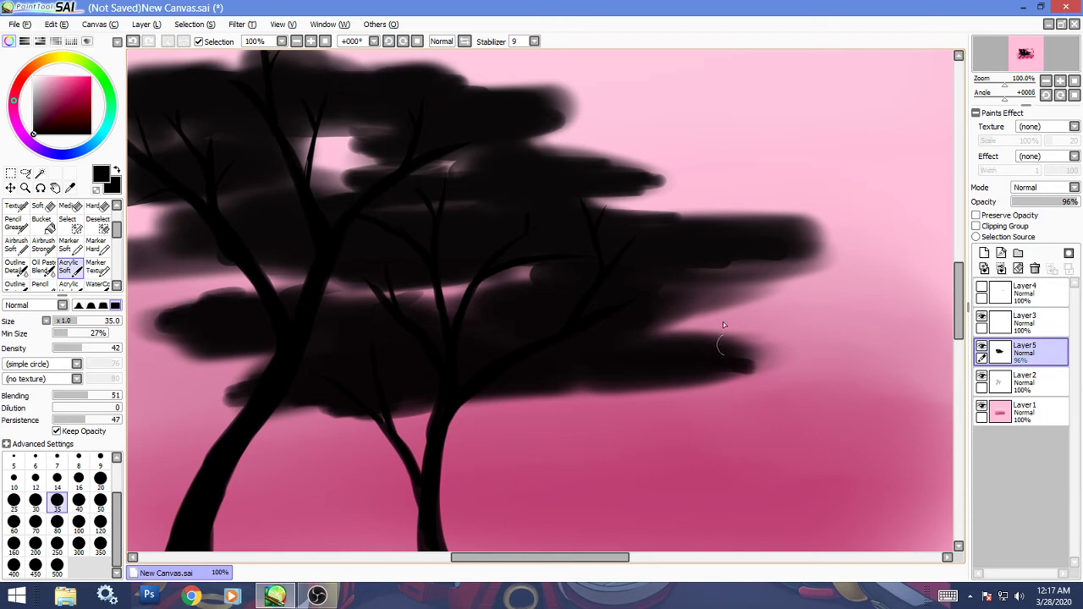
pyautogui.moveTo(722, 323)
pyautogui.mouseDown()
pyautogui.moveTo(705, 289)
pyautogui.moveTo(684, 304)
pyautogui.mouseUp()
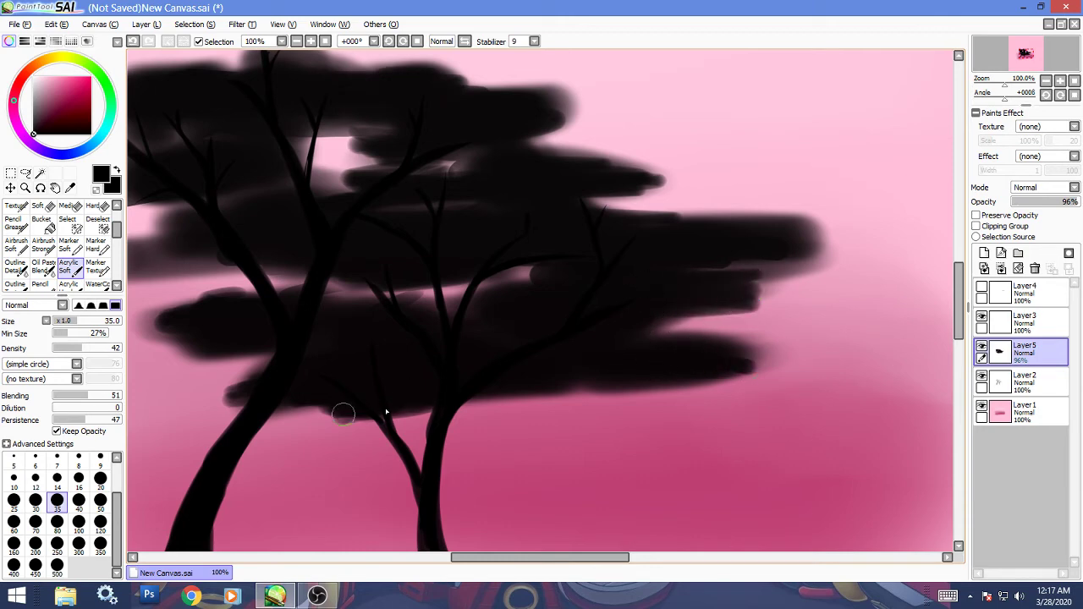
pyautogui.moveTo(343, 413); pyautogui.dragTo(427, 423)
pyautogui.moveTo(226, 350); pyautogui.dragTo(205, 339)
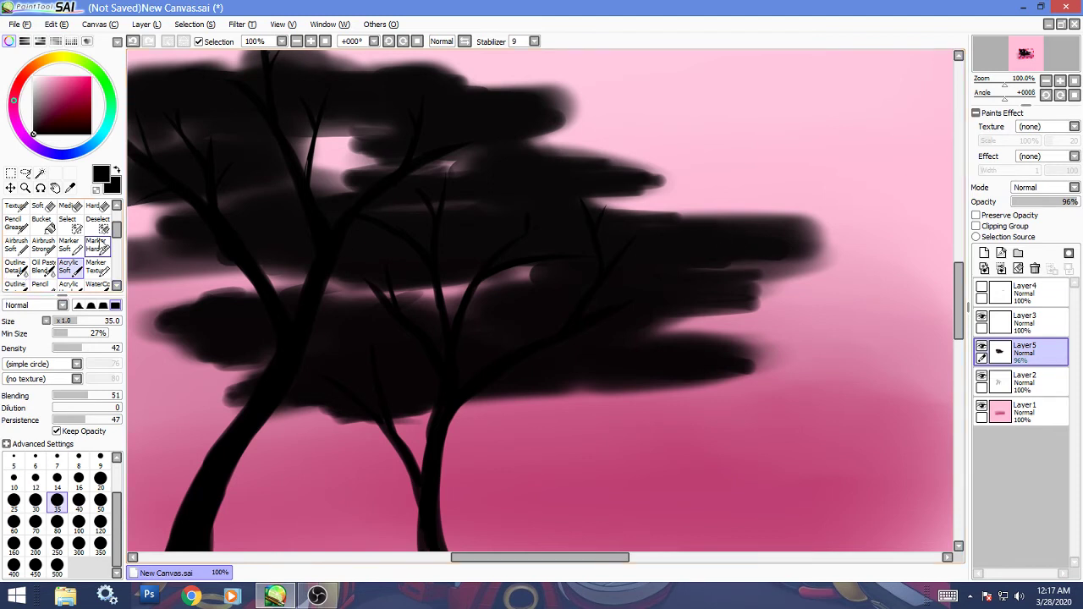
# Step: Carve scalloped notches along the foliage's right, top and bottom edges with the hard Eraser at size 120
pyautogui.click(100, 207)
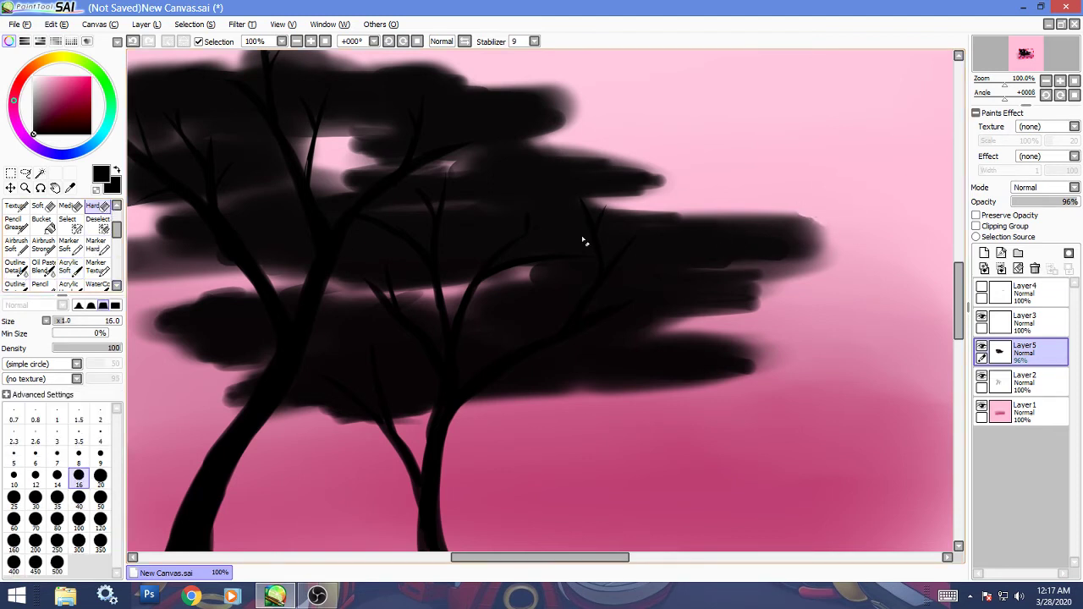
pyautogui.click(100, 522)
pyautogui.hotkey('ctrl', 'z')
pyautogui.hotkey('ctrl', 'z')
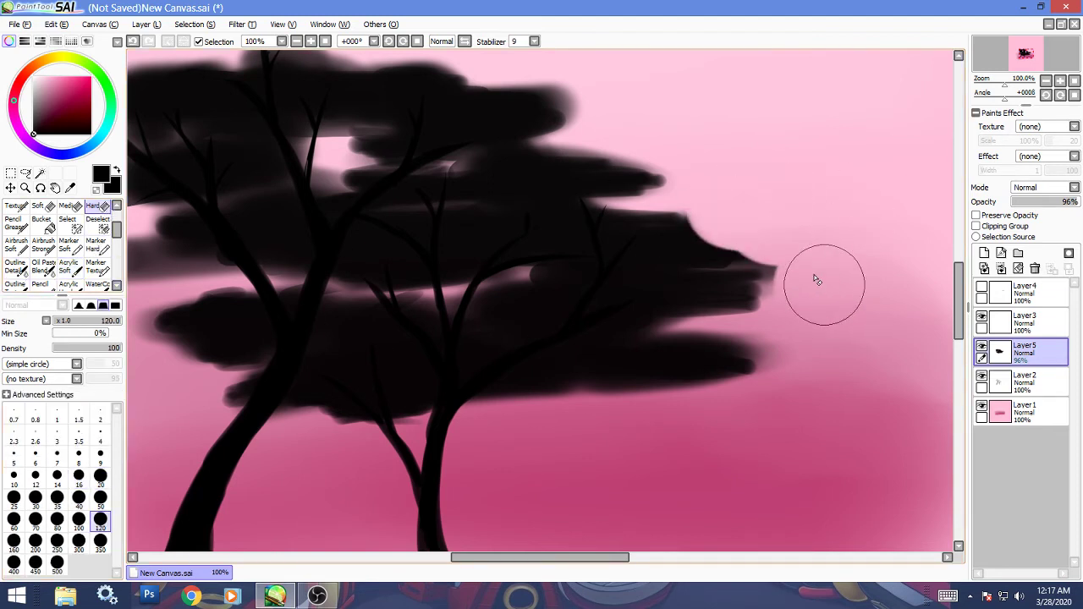
pyautogui.moveTo(770, 238)
pyautogui.mouseDown()
pyautogui.moveTo(696, 195)
pyautogui.moveTo(741, 276)
pyautogui.moveTo(764, 283)
pyautogui.moveTo(765, 267)
pyautogui.moveTo(708, 222)
pyautogui.mouseUp()
pyautogui.hotkey('ctrl', 'z')
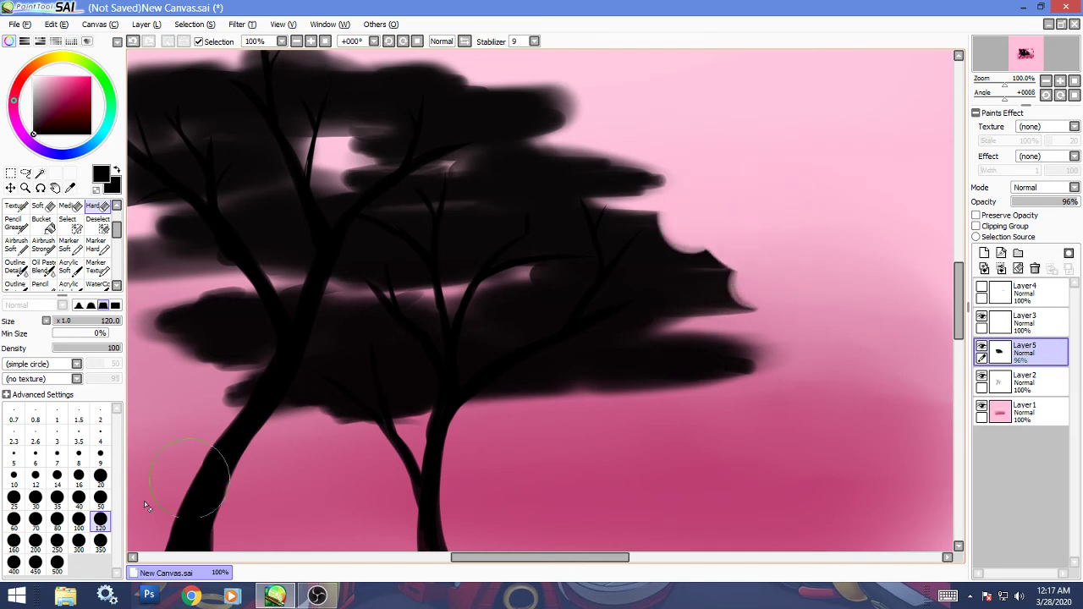
pyautogui.moveTo(573, 113); pyautogui.dragTo(573, 77)
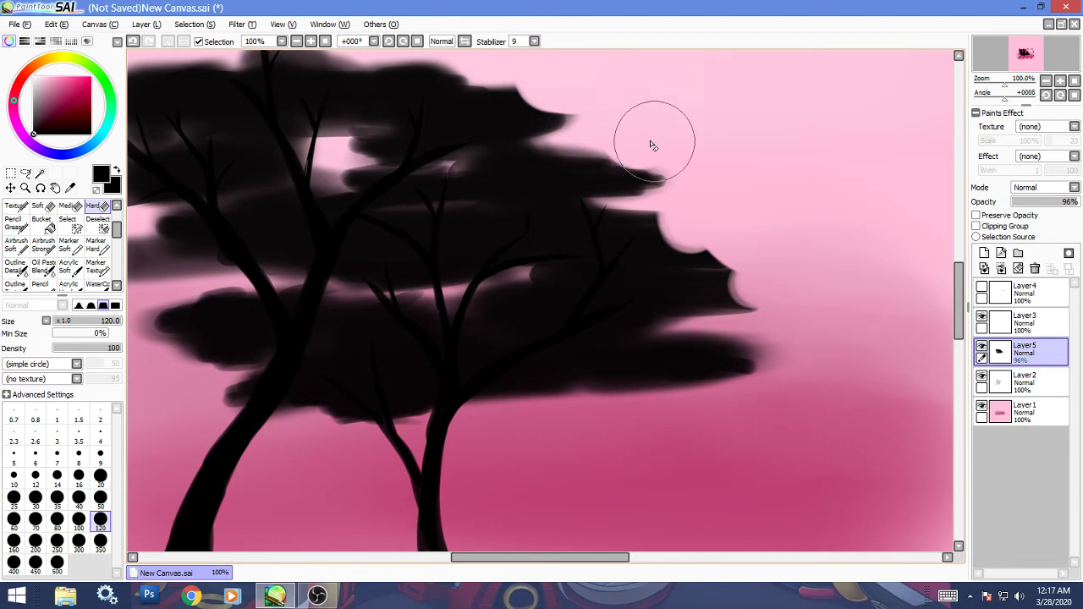
pyautogui.moveTo(474, 76)
pyautogui.mouseDown()
pyautogui.moveTo(446, 60)
pyautogui.moveTo(423, 80)
pyautogui.mouseUp()
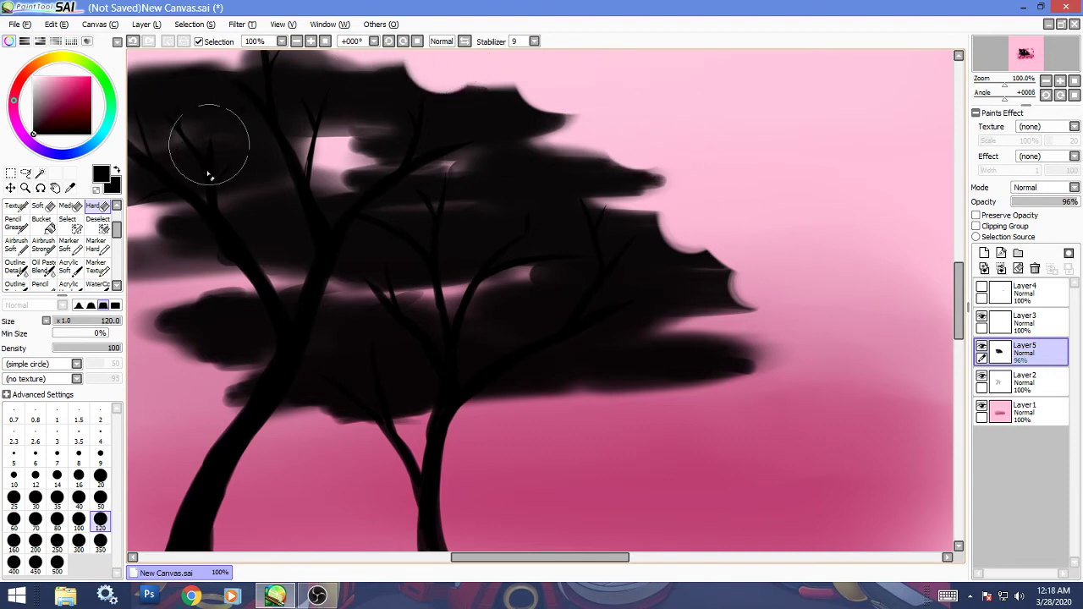
pyautogui.click(175, 378)
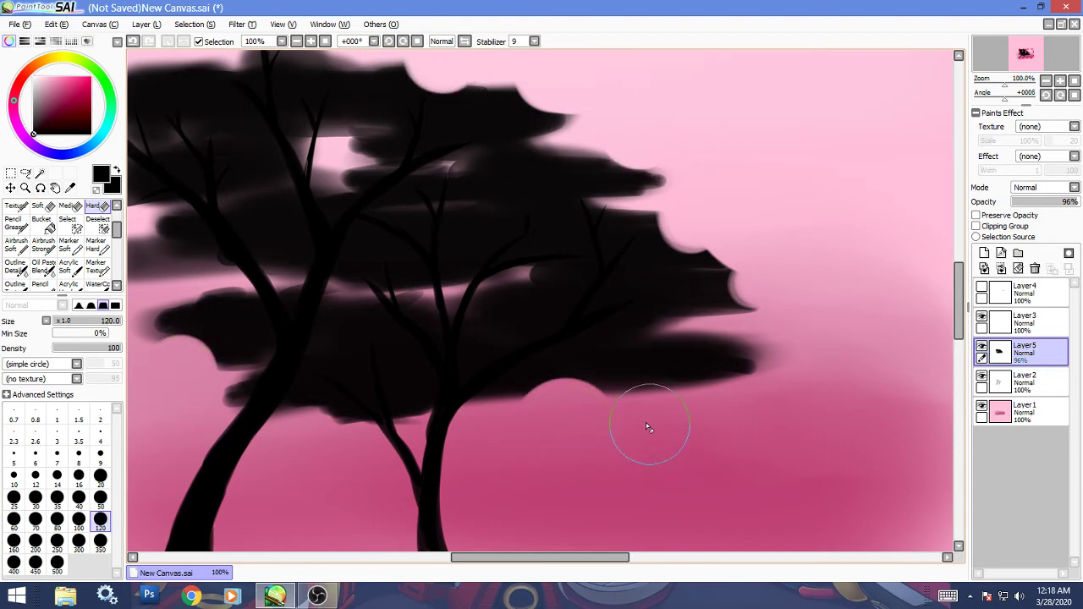
# Step: Erase small, thin horizontal gaps inside the foliage with the hard Eraser at size 35
pyautogui.press('[')
pyautogui.press('[')
pyautogui.press('[')
pyautogui.press('[')
pyautogui.press('[')
pyautogui.press('[')
pyautogui.press('[')
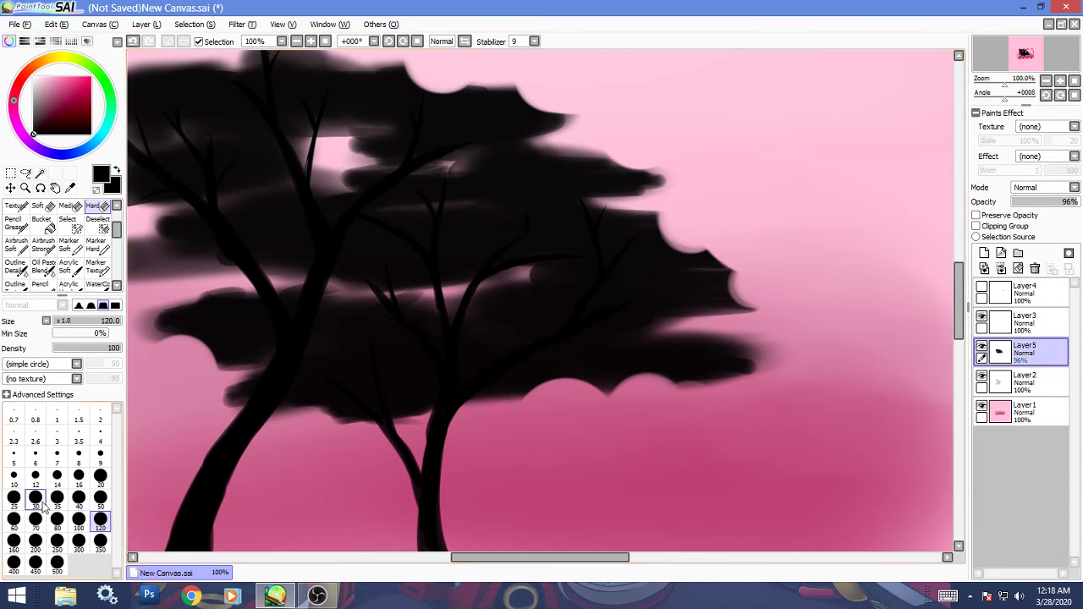
pyautogui.moveTo(322, 374)
pyautogui.mouseDown()
pyautogui.moveTo(307, 376)
pyautogui.moveTo(379, 363)
pyautogui.mouseUp()
pyautogui.moveTo(408, 244)
pyautogui.mouseDown()
pyautogui.moveTo(546, 239)
pyautogui.moveTo(397, 240)
pyautogui.mouseUp()
pyautogui.moveTo(279, 340); pyautogui.dragTo(268, 342)
pyautogui.moveTo(575, 330); pyautogui.dragTo(615, 323)
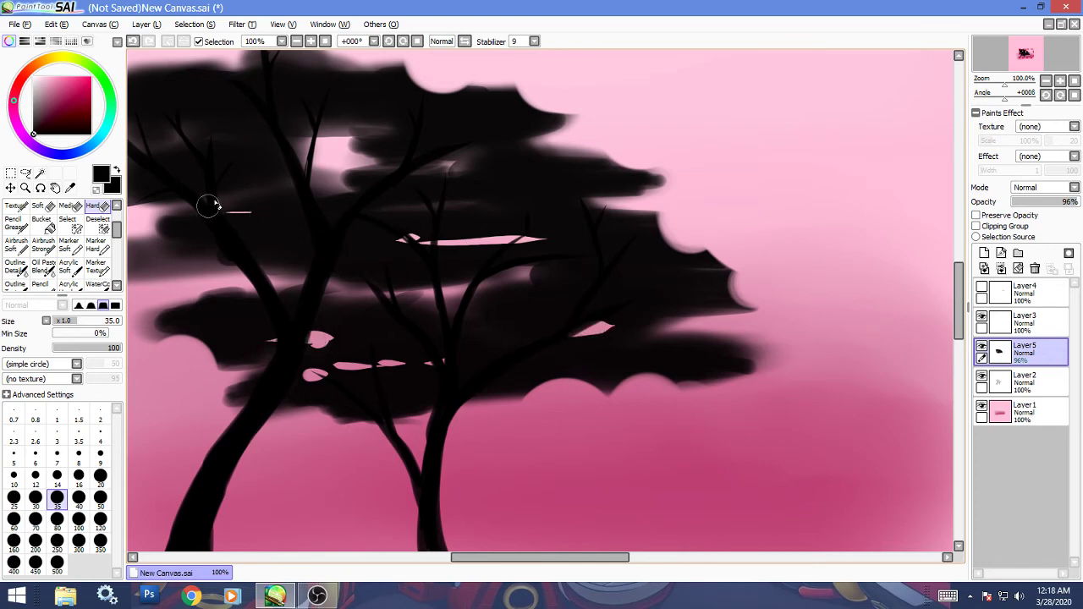
pyautogui.moveTo(188, 154); pyautogui.dragTo(262, 151)
pyautogui.moveTo(315, 112); pyautogui.dragTo(506, 125)
pyautogui.moveTo(556, 234); pyautogui.dragTo(526, 231)
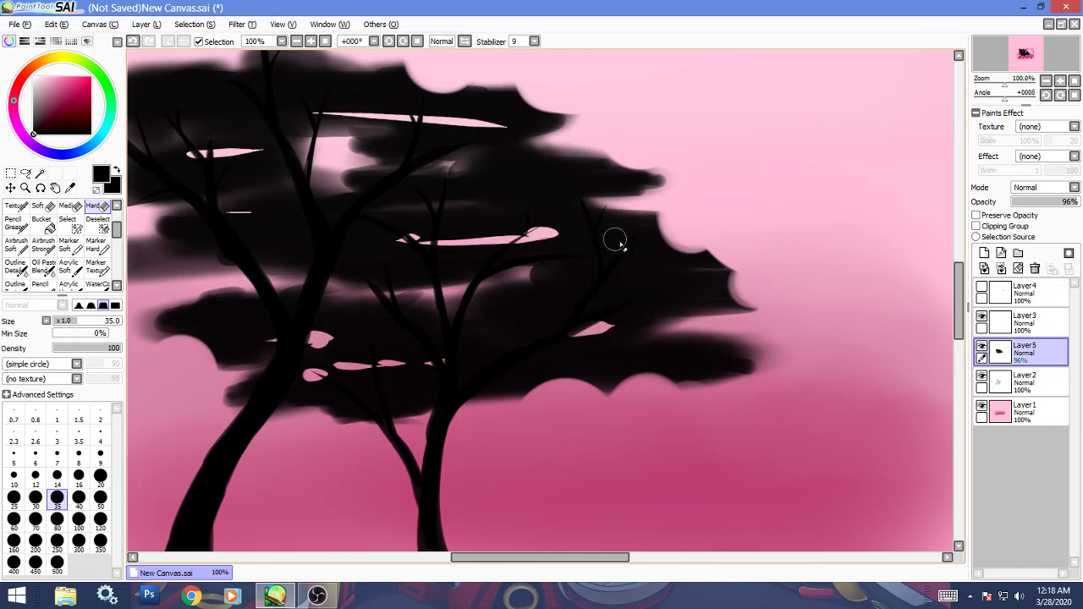
# Step: Erase two more small gaps in the middle and lower-left foliage, and blend the canopy with the WaterColor brush at size 350
pyautogui.moveTo(617, 242); pyautogui.dragTo(588, 242)
pyautogui.moveTo(187, 322); pyautogui.dragTo(250, 325)
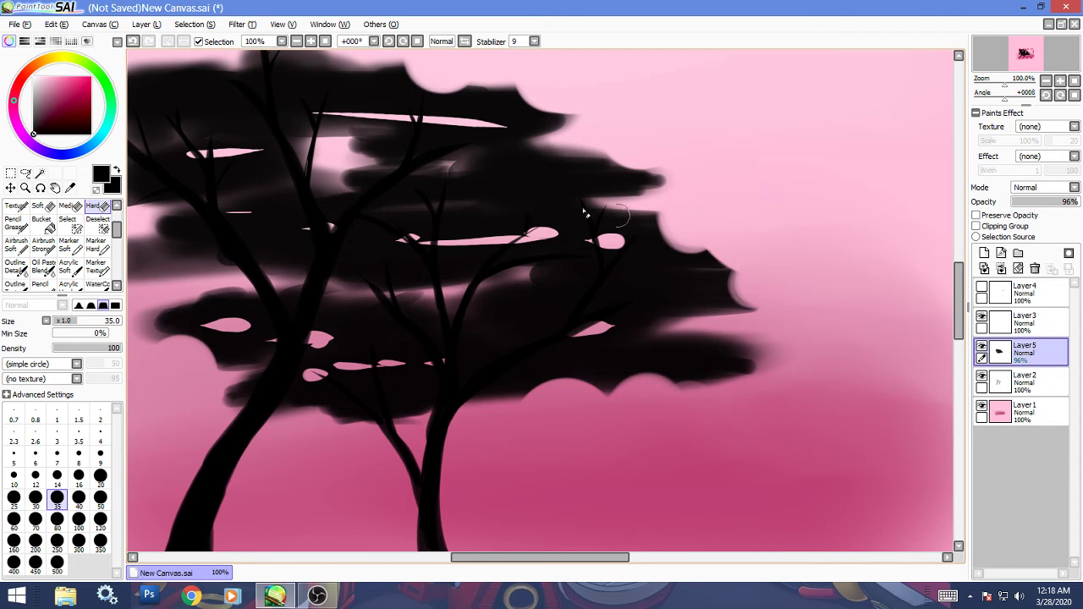
pyautogui.click(97, 285)
pyautogui.moveTo(279, 126)
pyautogui.mouseDown()
pyautogui.moveTo(380, 127)
pyautogui.moveTo(338, 153)
pyautogui.moveTo(455, 136)
pyautogui.moveTo(614, 266)
pyautogui.moveTo(262, 339)
pyautogui.moveTo(643, 339)
pyautogui.moveTo(330, 332)
pyautogui.mouseUp()
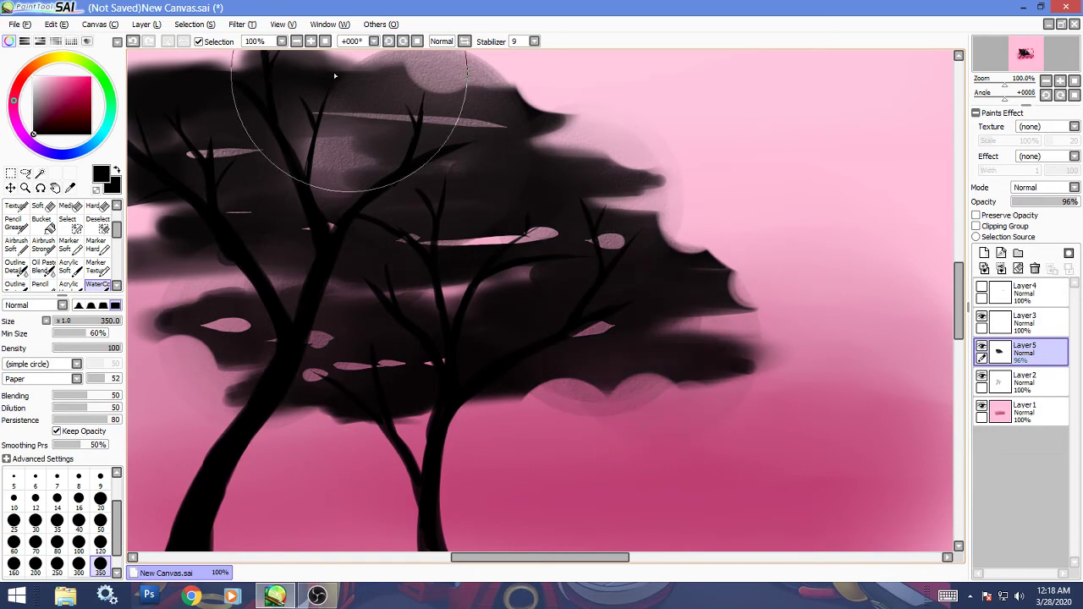
# Step: Crop the canvas to a rectangular selection that frames the canopy and cuts off the trunk ends
pyautogui.hotkey('ctrl', '-')
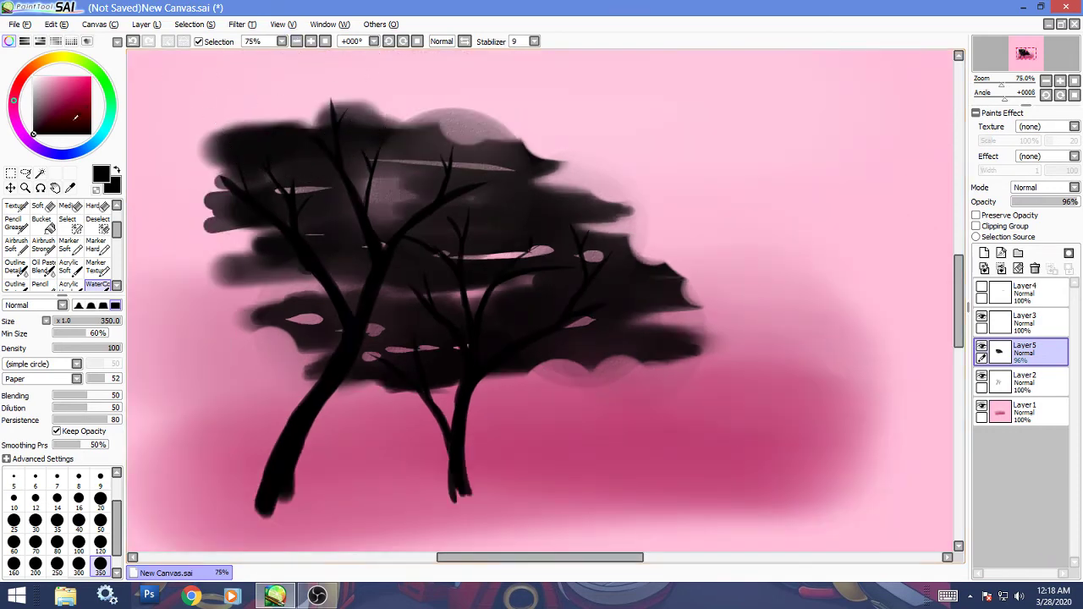
pyautogui.click(10, 173)
pyautogui.moveTo(183, 57); pyautogui.dragTo(788, 474)
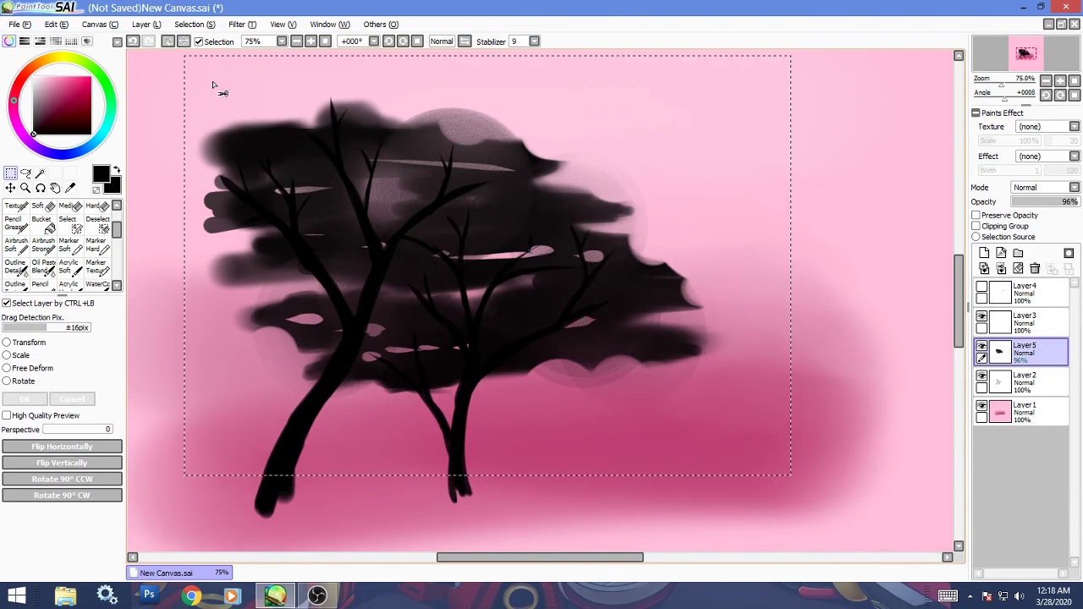
pyautogui.click(100, 23)
pyautogui.click(119, 74)
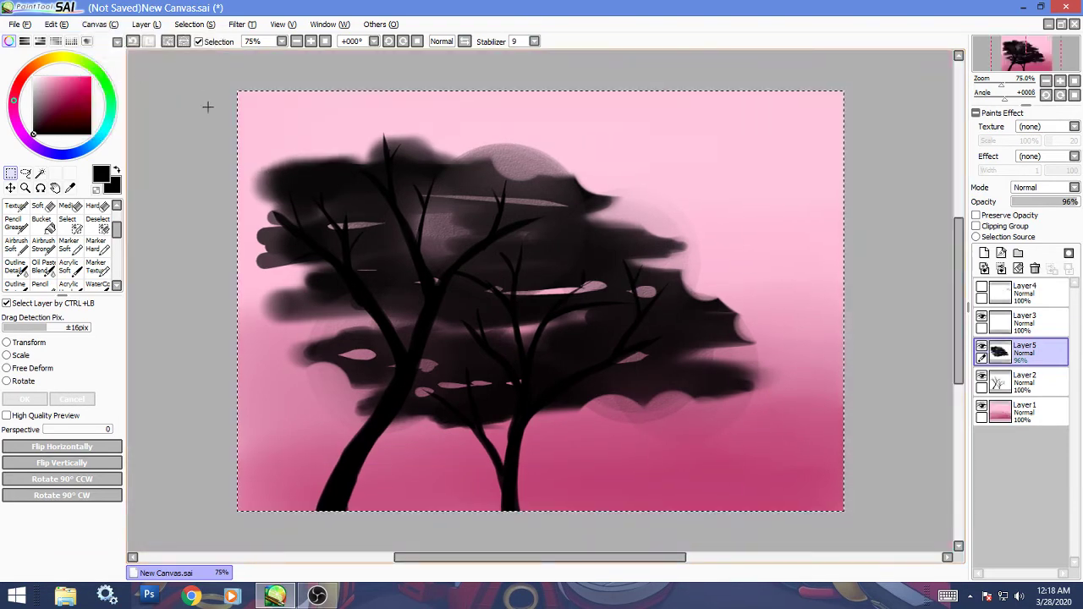
# Step: Erase rounded notches along the foliage's upper and left edges and small gaps in its upper part with the hard Eraser at size 35
pyautogui.click(95, 206)
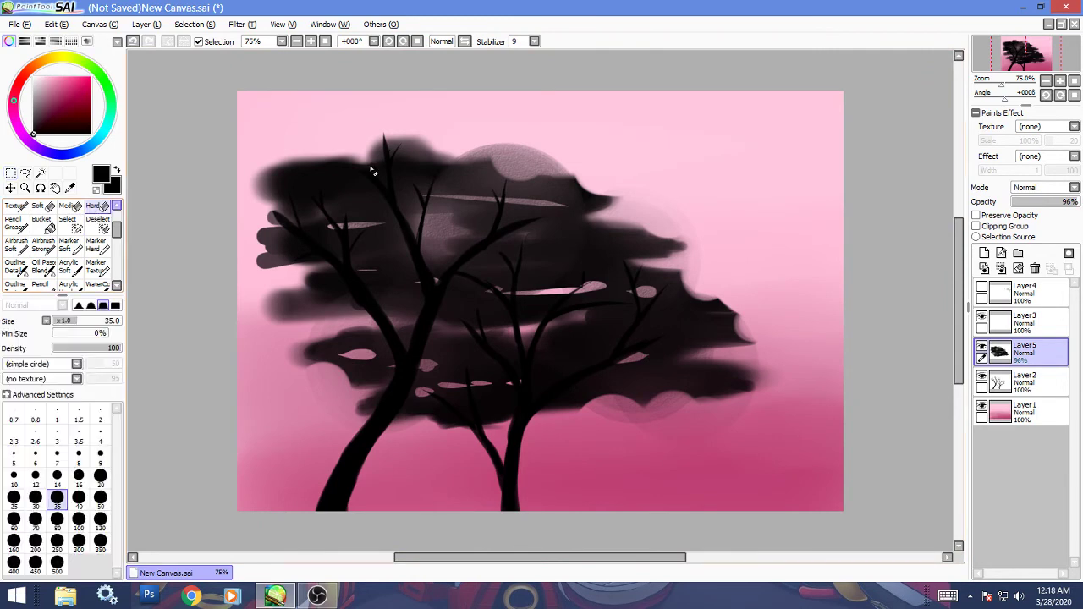
pyautogui.moveTo(535, 146)
pyautogui.mouseDown()
pyautogui.moveTo(513, 157)
pyautogui.moveTo(551, 163)
pyautogui.mouseUp()
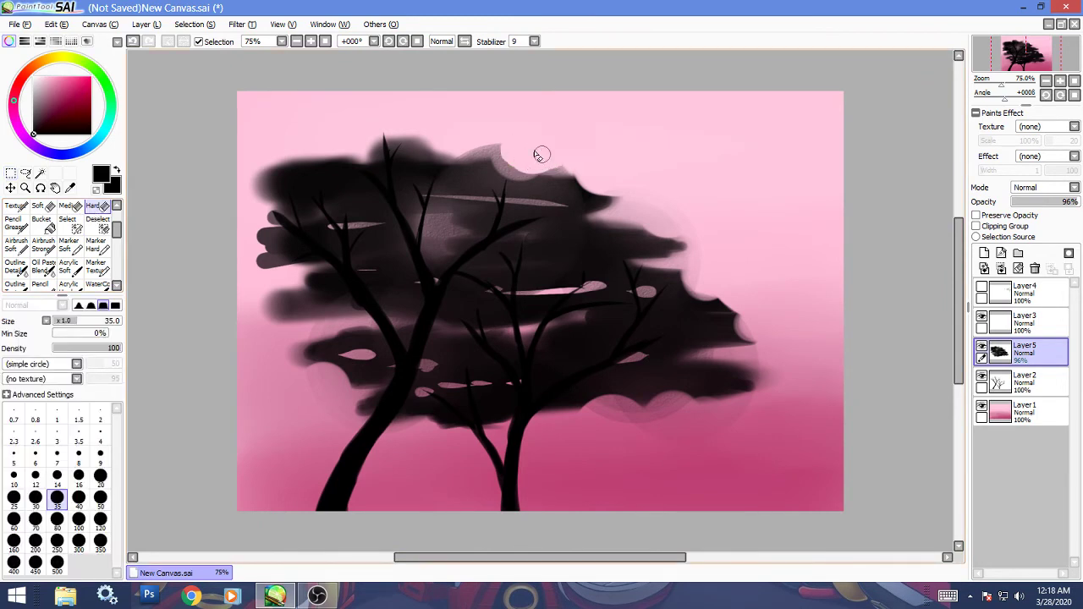
pyautogui.moveTo(305, 167)
pyautogui.mouseDown()
pyautogui.moveTo(290, 149)
pyautogui.moveTo(273, 235)
pyautogui.moveTo(273, 172)
pyautogui.mouseUp()
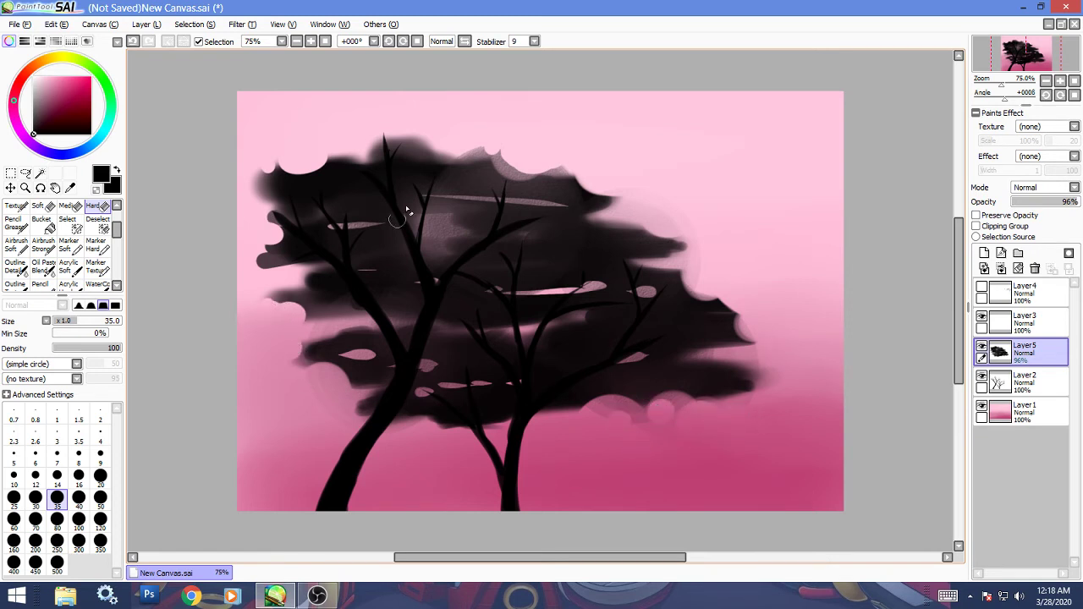
pyautogui.moveTo(439, 221)
pyautogui.mouseDown()
pyautogui.moveTo(423, 223)
pyautogui.moveTo(453, 230)
pyautogui.mouseUp()
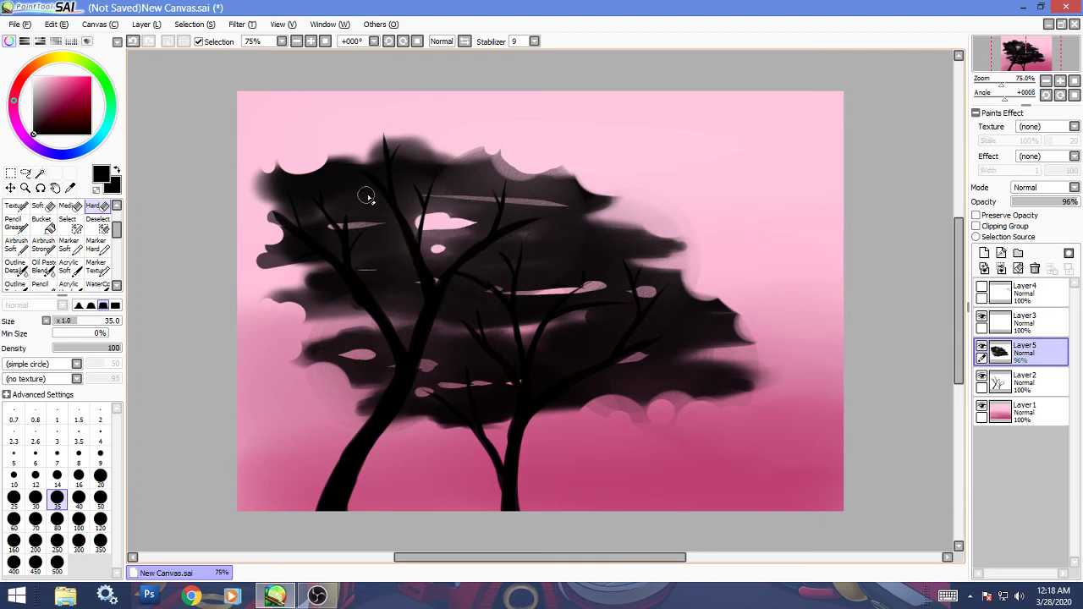
pyautogui.moveTo(415, 155); pyautogui.dragTo(479, 150)
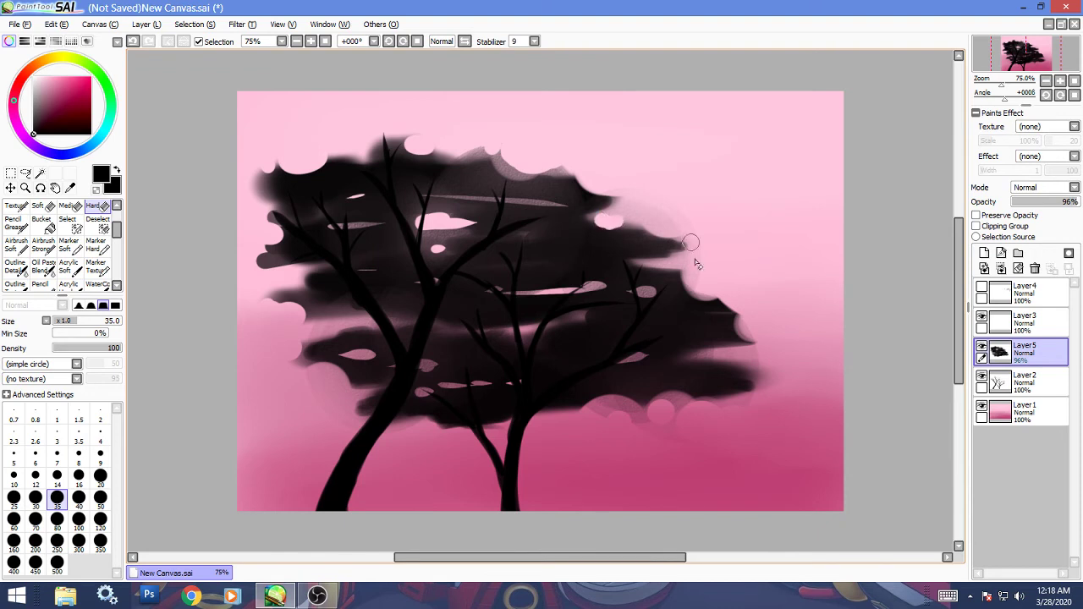
# Step: Erase rounded, cloud-like gaps in the foliage's right, central and lower areas and a notch at its upper-left edge
pyautogui.moveTo(623, 416)
pyautogui.mouseDown()
pyautogui.moveTo(747, 388)
pyautogui.moveTo(762, 369)
pyautogui.moveTo(722, 362)
pyautogui.moveTo(761, 357)
pyautogui.mouseUp()
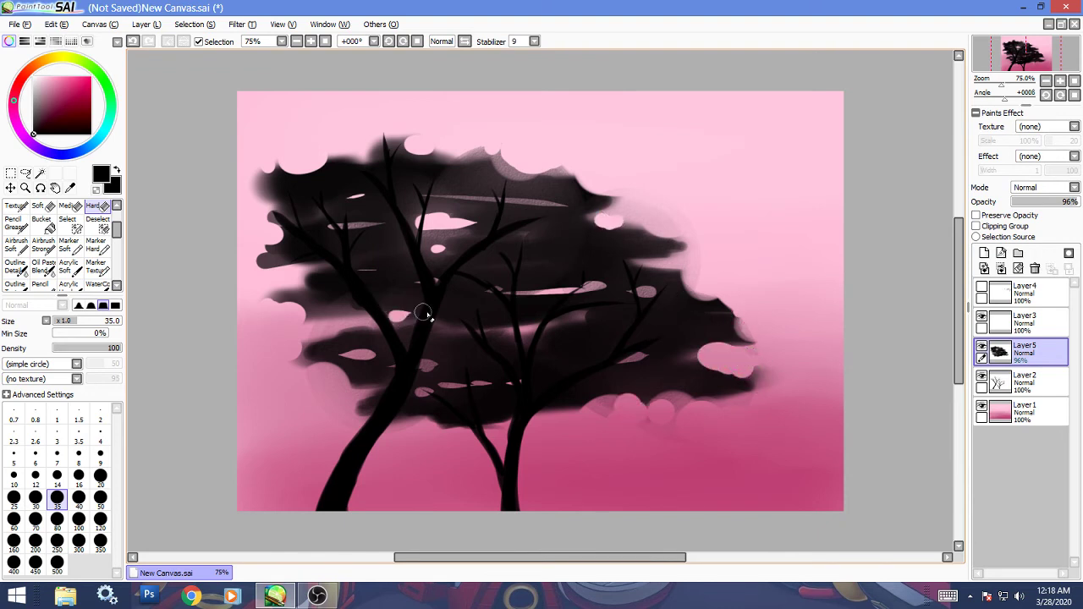
pyautogui.moveTo(264, 190); pyautogui.dragTo(267, 197)
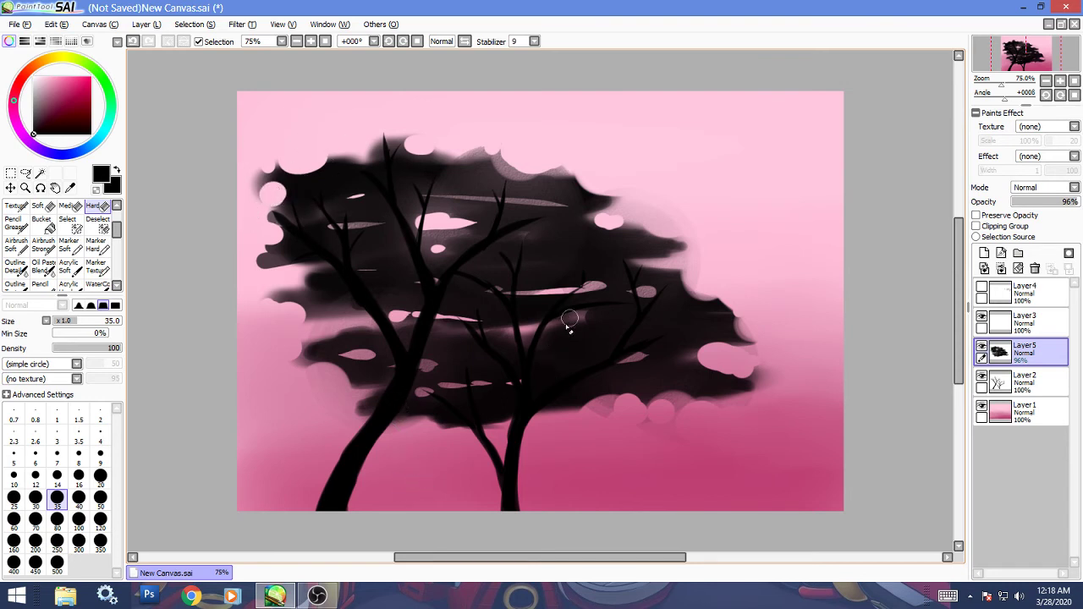
pyautogui.moveTo(569, 319)
pyautogui.mouseDown()
pyautogui.moveTo(596, 325)
pyautogui.moveTo(583, 341)
pyautogui.mouseUp()
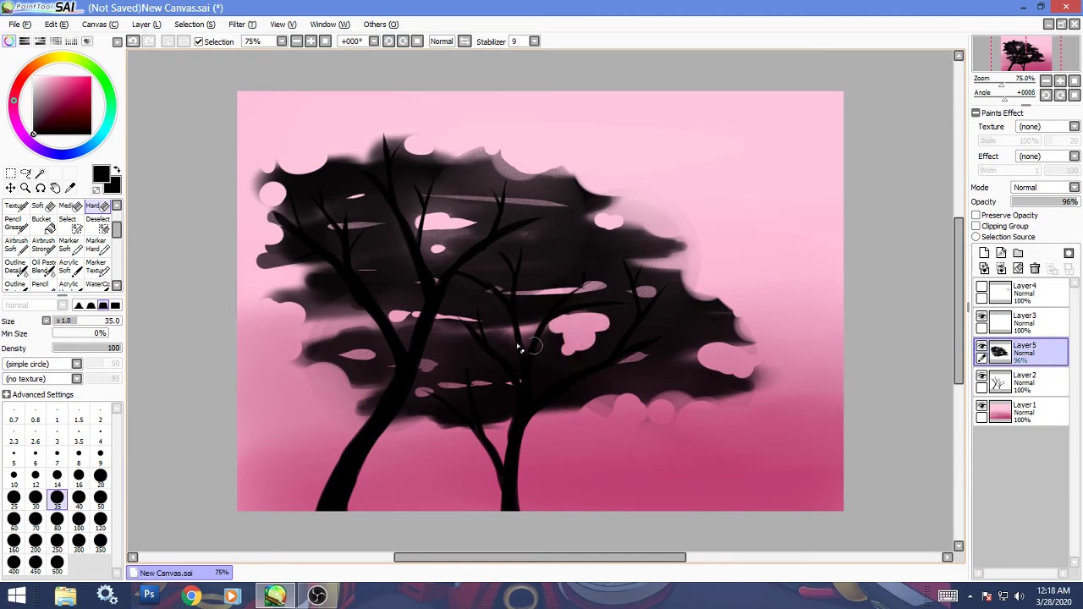
pyautogui.moveTo(426, 324); pyautogui.dragTo(440, 320)
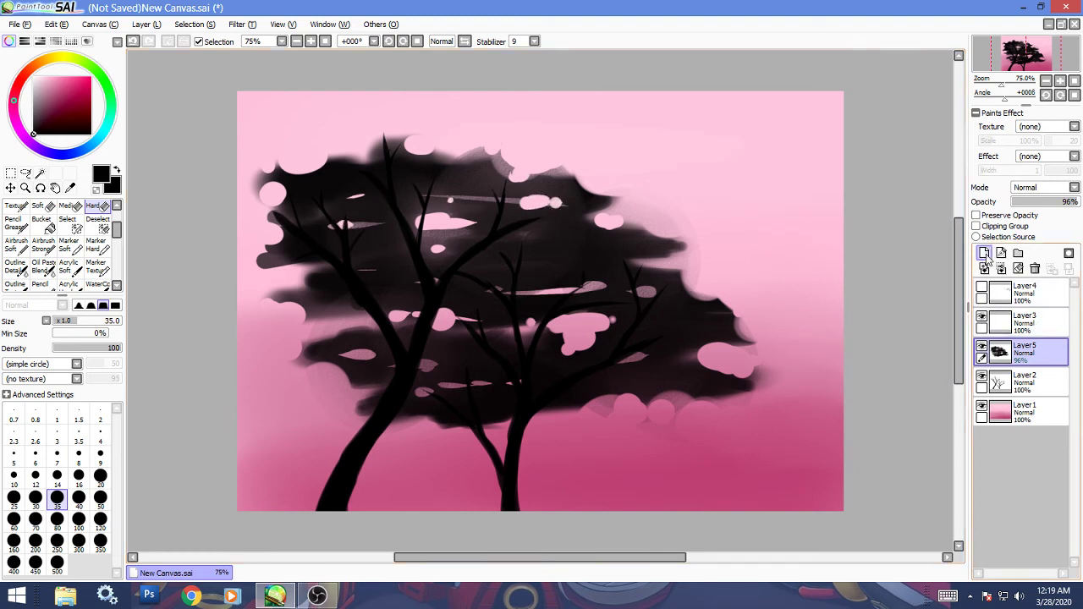
# Step: Add a new layer above the foliage and bucket-fill it with light purple, switching the fill target from All Image to Working Layer
pyautogui.click(984, 253)
pyautogui.click(44, 150)
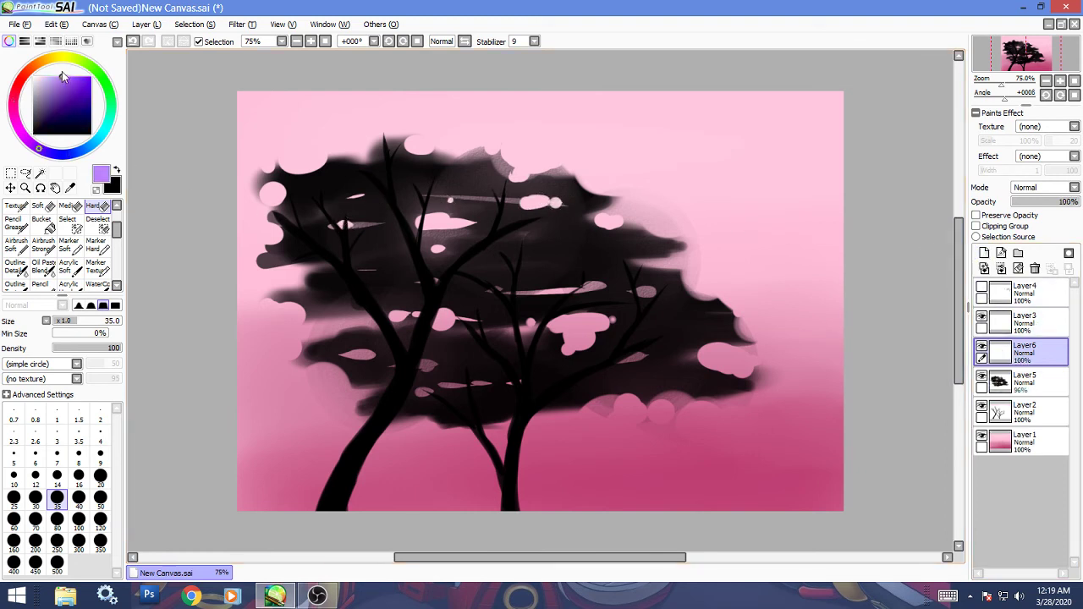
pyautogui.click(41, 219)
pyautogui.click(385, 196)
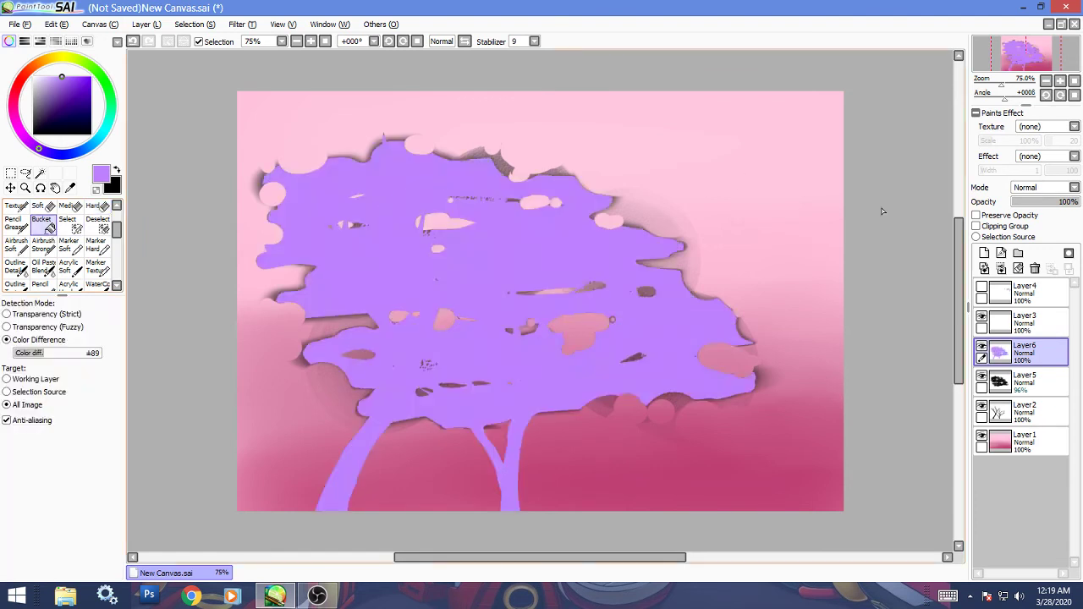
pyautogui.click(771, 211)
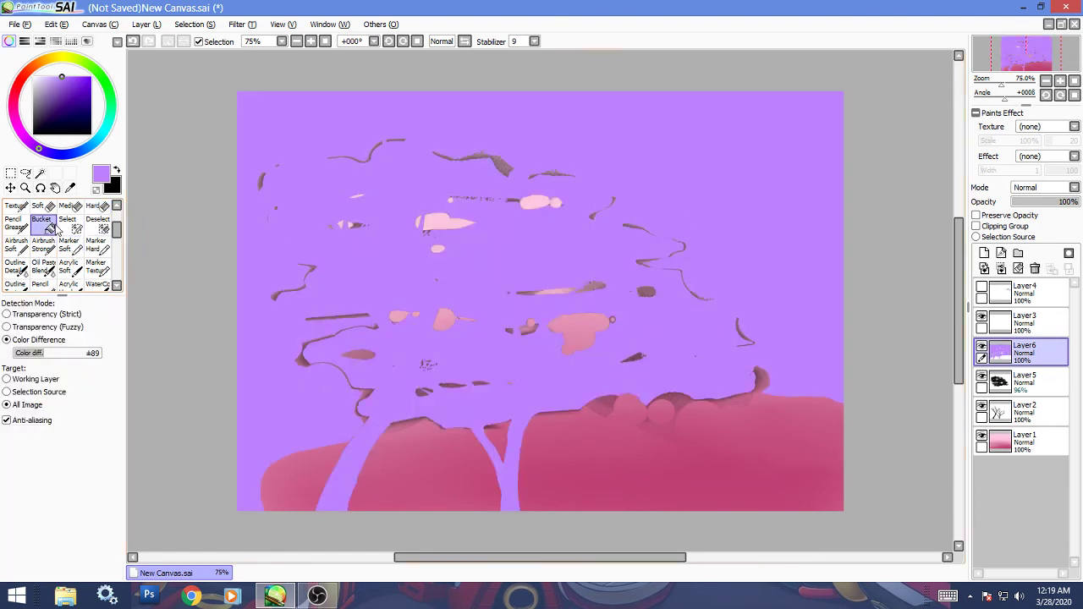
pyautogui.click(7, 379)
pyautogui.click(617, 476)
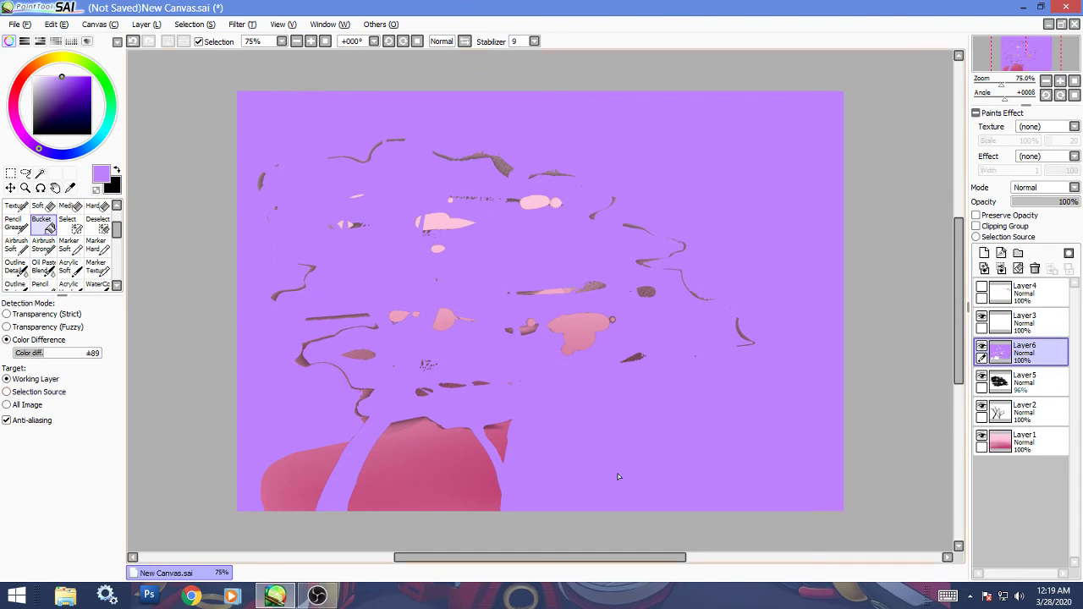
pyautogui.click(468, 467)
# Step: Try the Screen and Overlay blending modes on the purple layer
pyautogui.click(1046, 187)
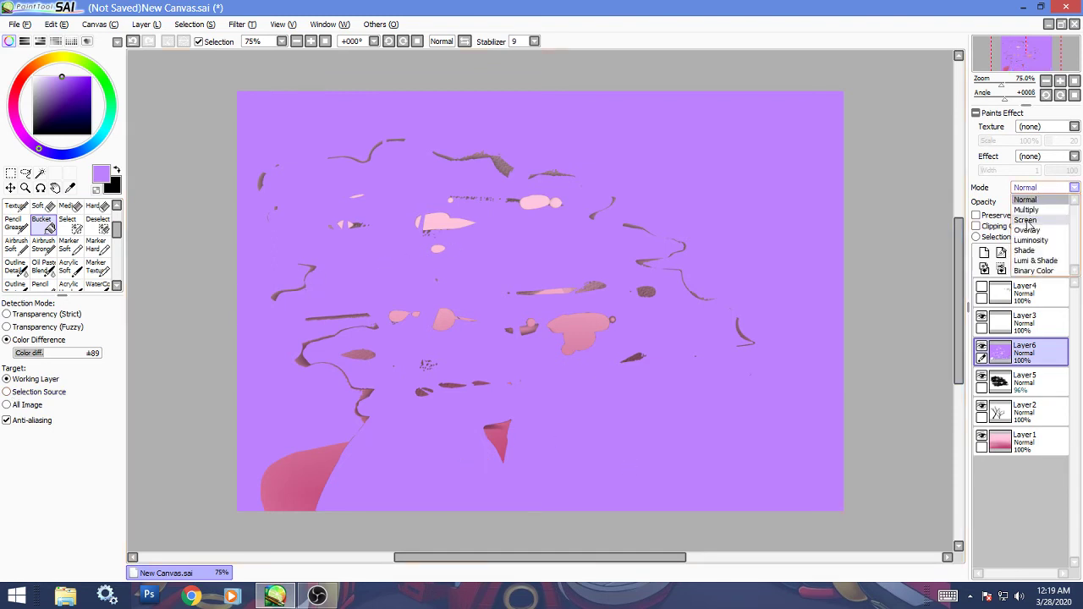
pyautogui.click(1028, 222)
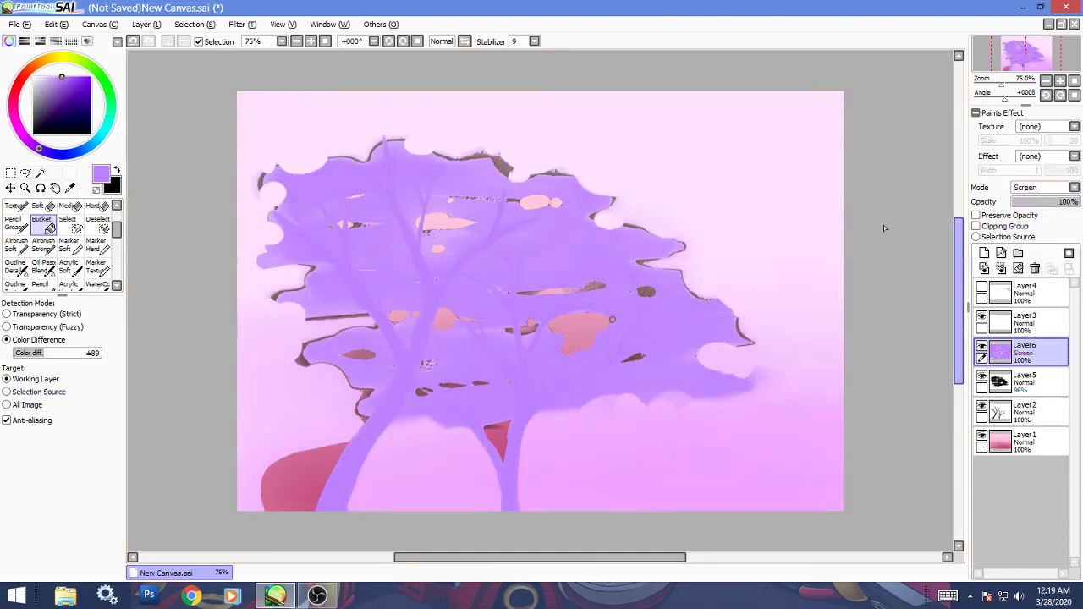
pyautogui.click(1046, 187)
pyautogui.click(1026, 236)
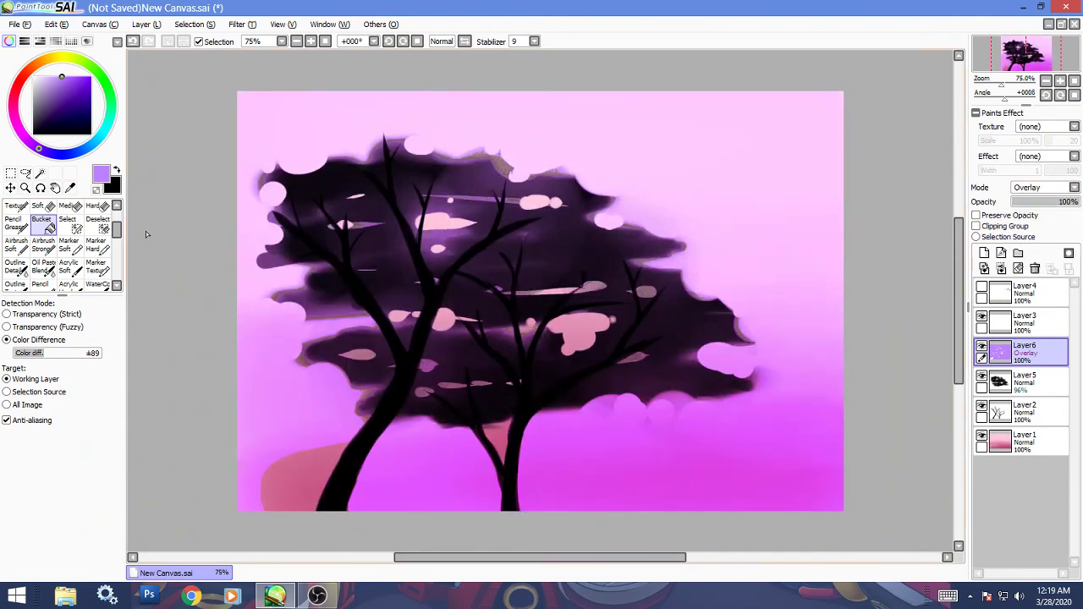
# Step: Cover the patches left unfilled on the purple layer with the soft Acrylic brush at size 500
pyautogui.click(96, 267)
pyautogui.moveTo(290, 461)
pyautogui.mouseDown()
pyautogui.moveTo(284, 470)
pyautogui.moveTo(321, 452)
pyautogui.mouseUp()
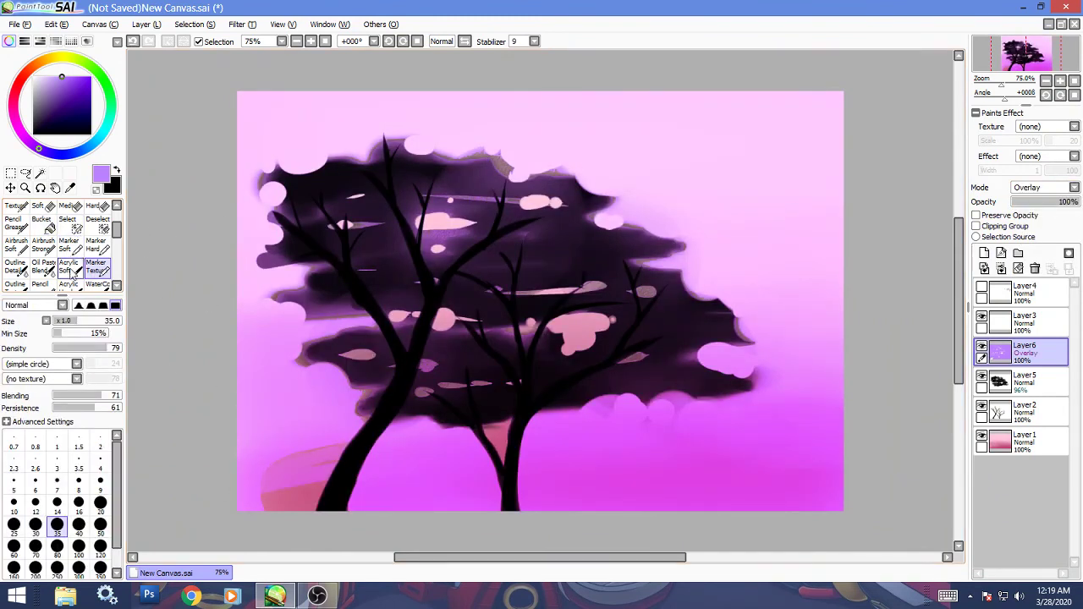
pyautogui.click(70, 268)
pyautogui.click(57, 565)
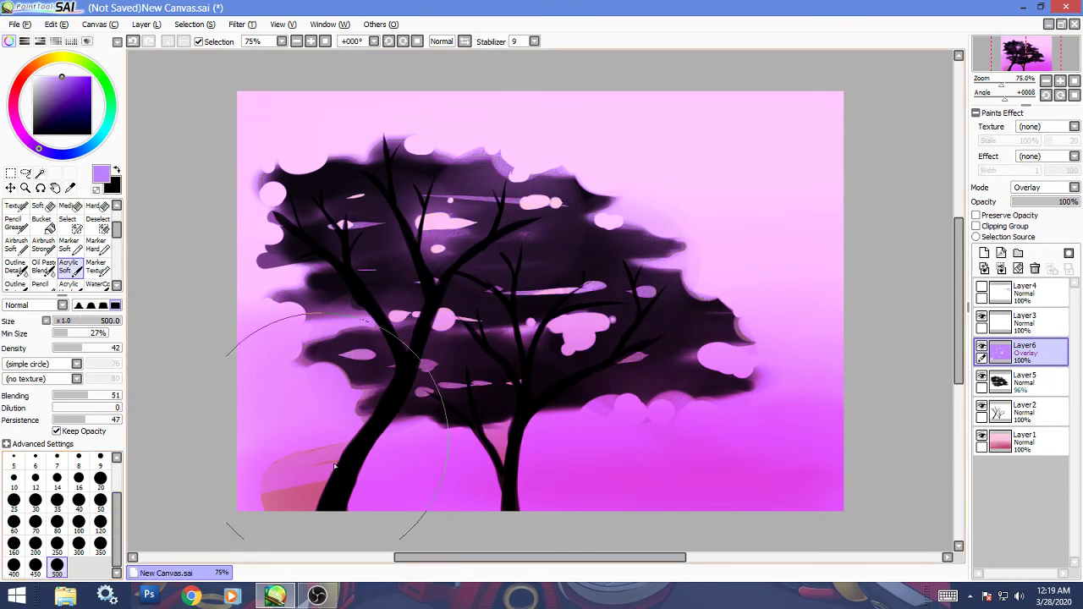
pyautogui.hotkey('ctrl', 'z')
pyautogui.hotkey('ctrl', 'z')
# Step: Set the purple layer to Screen blending at 22% opacity, and darken it with deep purple Acrylic strokes at size 500
pyautogui.click(1042, 187)
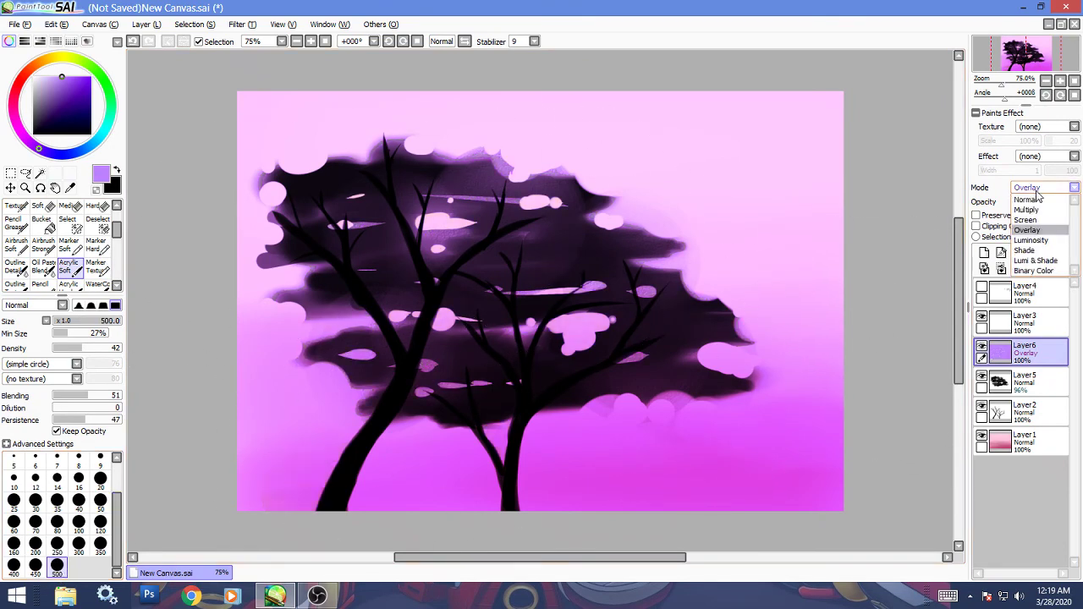
pyautogui.click(1024, 251)
pyautogui.click(1030, 188)
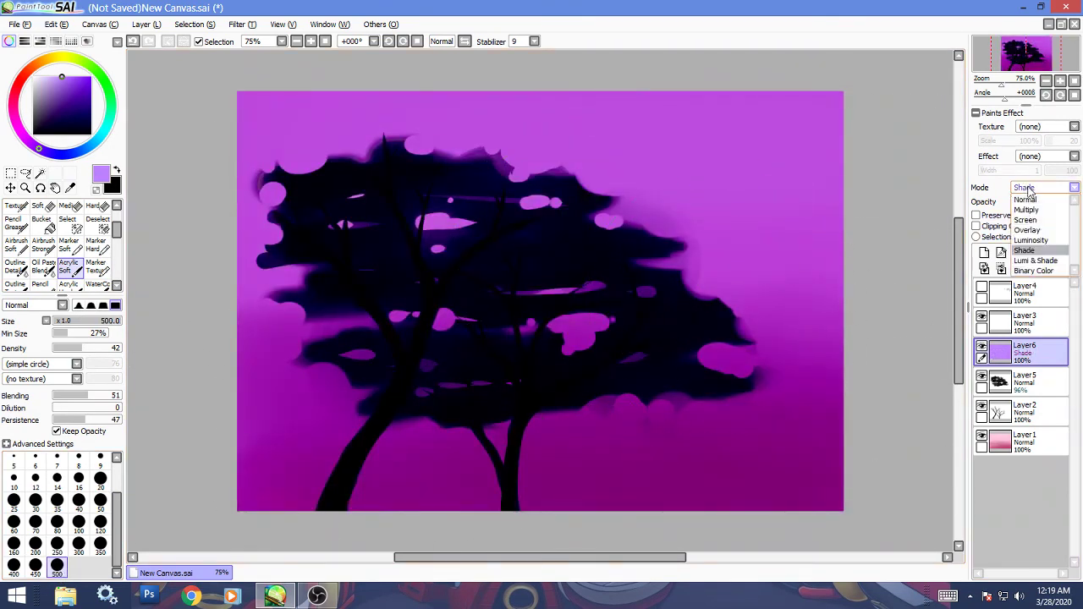
pyautogui.click(1024, 219)
pyautogui.click(1030, 202)
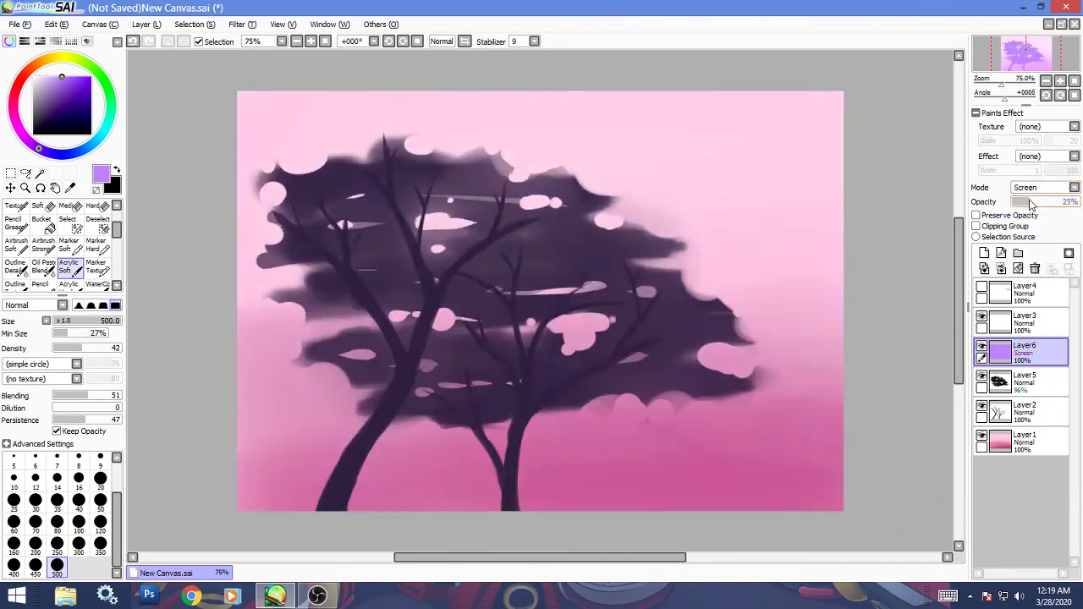
pyautogui.moveTo(1030, 202); pyautogui.dragTo(1027, 202)
pyautogui.click(90, 96)
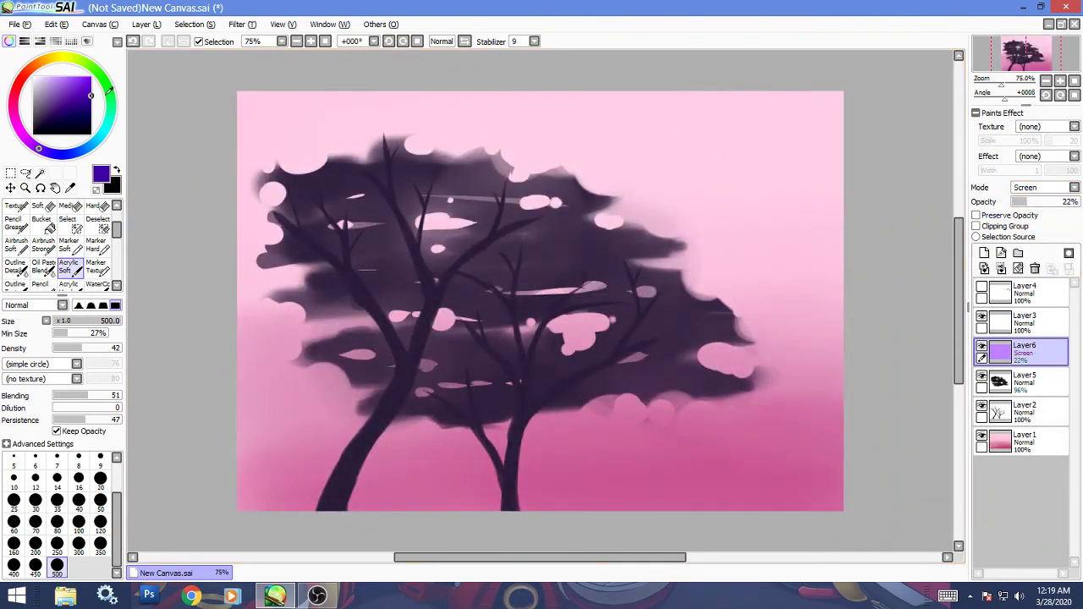
pyautogui.moveTo(567, 145)
pyautogui.mouseDown()
pyautogui.moveTo(278, 399)
pyautogui.moveTo(913, 454)
pyautogui.mouseUp()
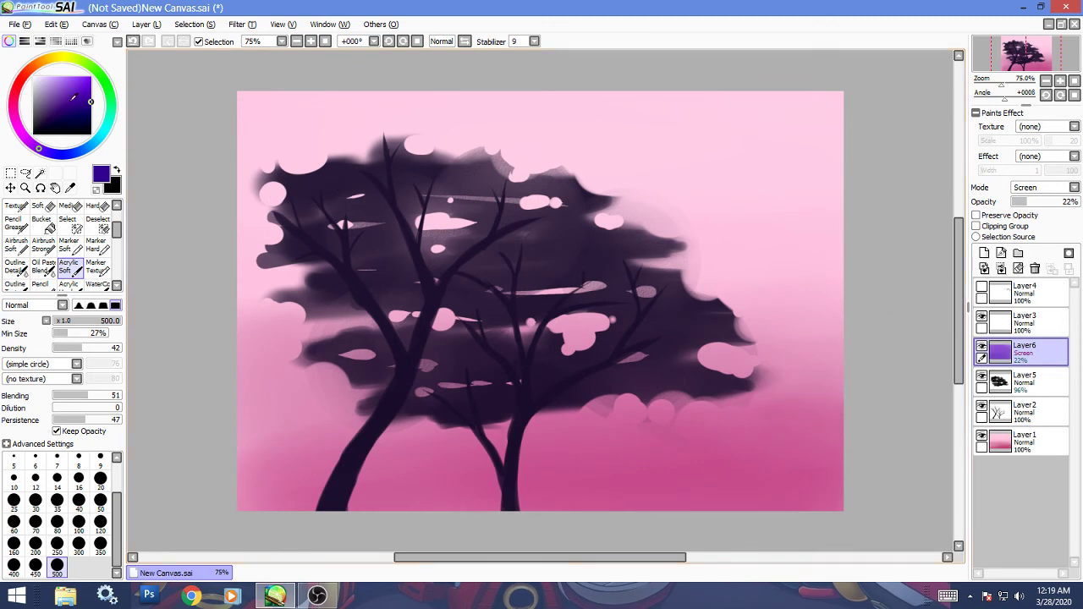
# Step: Add a new layer and dot small white specks on the background beside the canopy with the Inker Pen at size 6
pyautogui.click(983, 253)
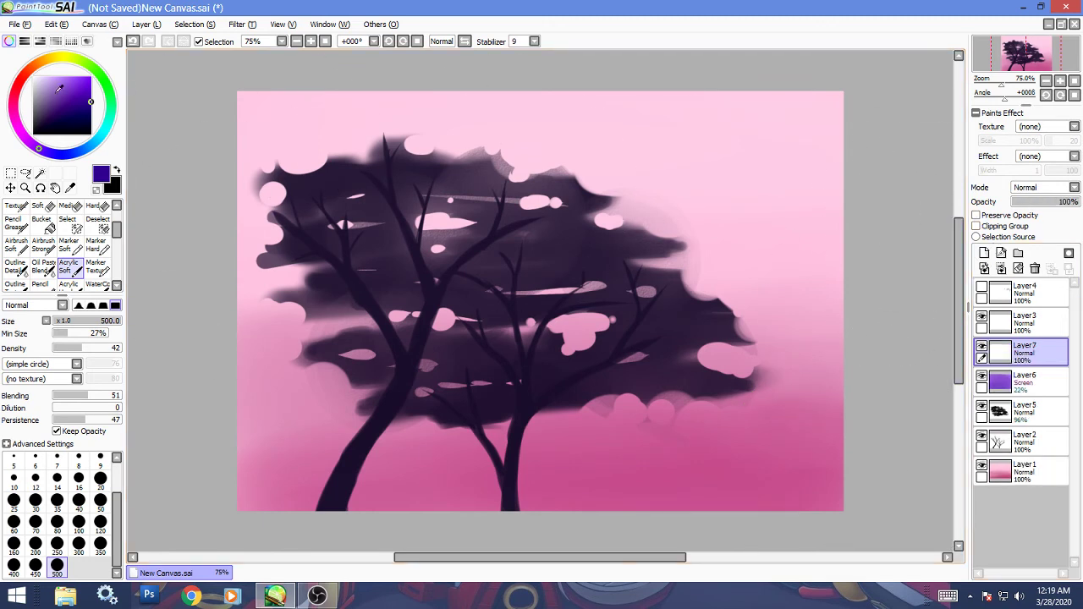
pyautogui.scroll(2, 66, 245)
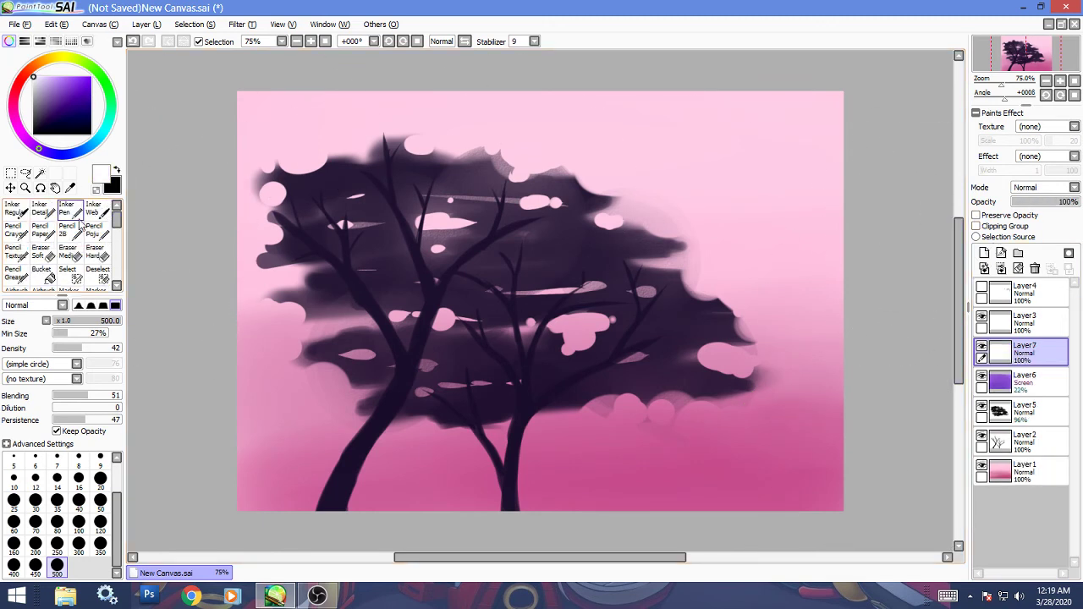
pyautogui.click(66, 208)
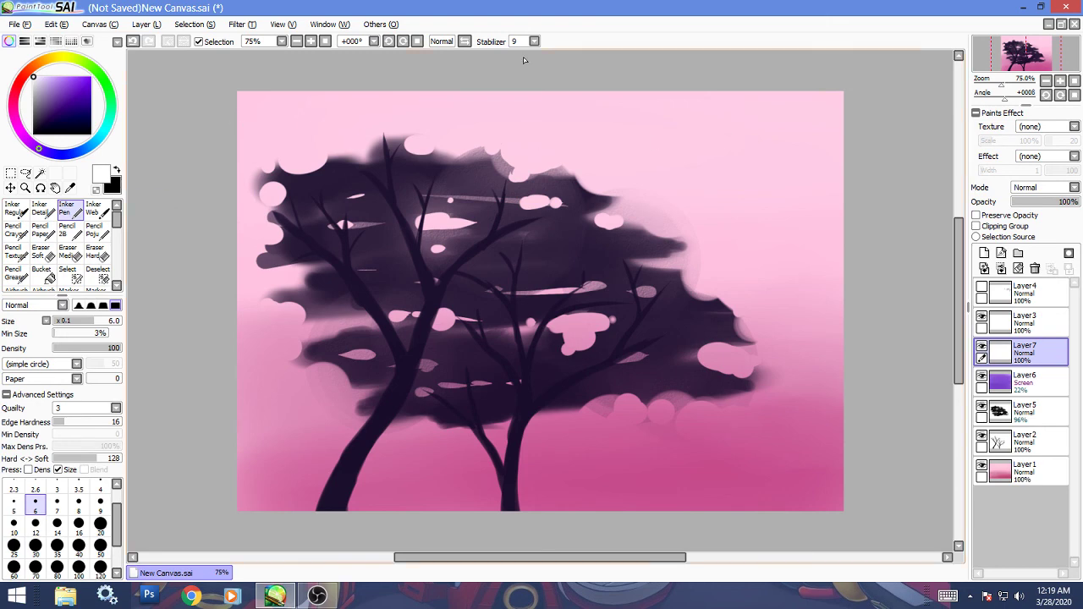
pyautogui.click(311, 41)
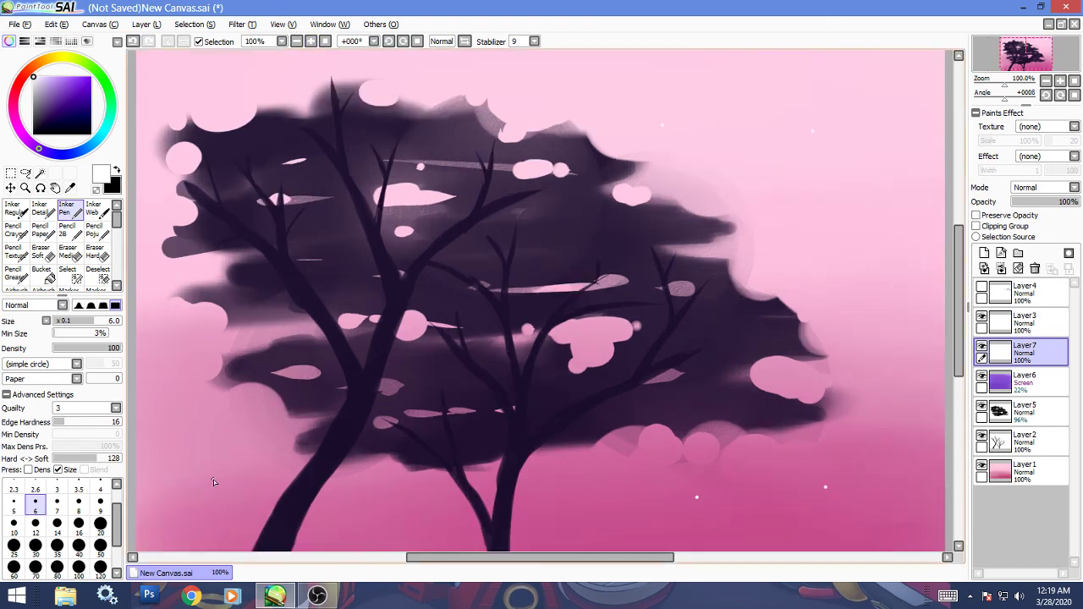
# Step: Scatter finer white specks around the trees and across the background with the Inker Pen at sizes 5, 3 and 3.5
pyautogui.press('[')
pyautogui.press('[')
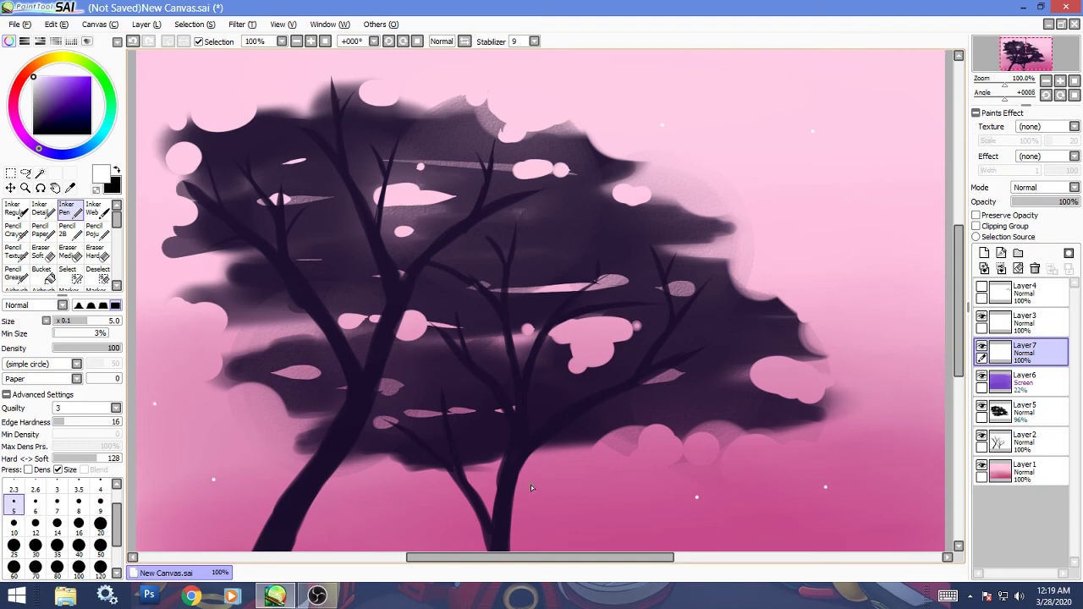
pyautogui.press('[')
pyautogui.press('[')
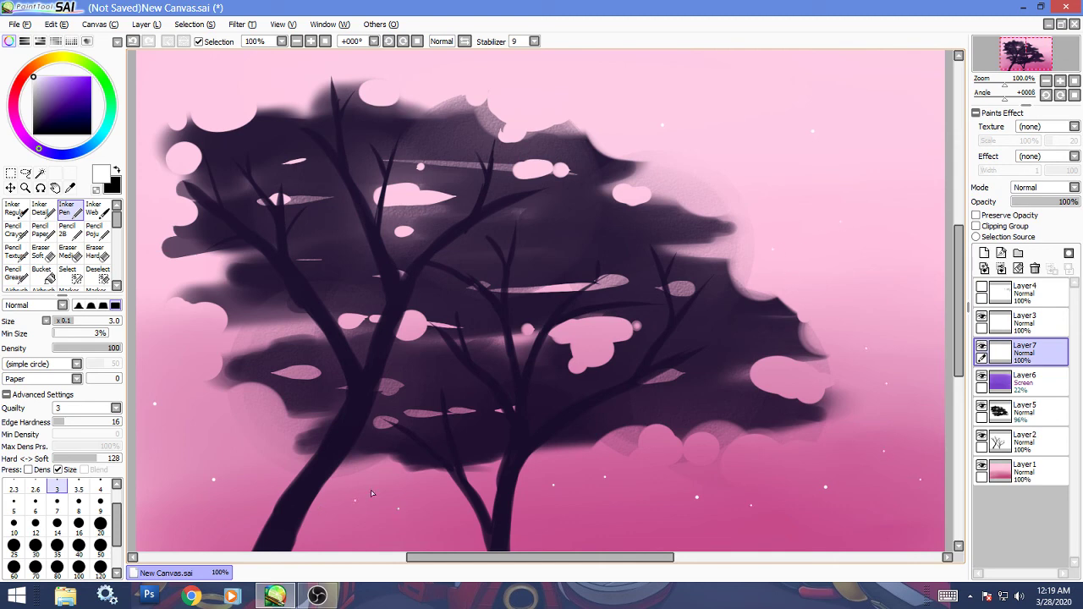
pyautogui.press(']')
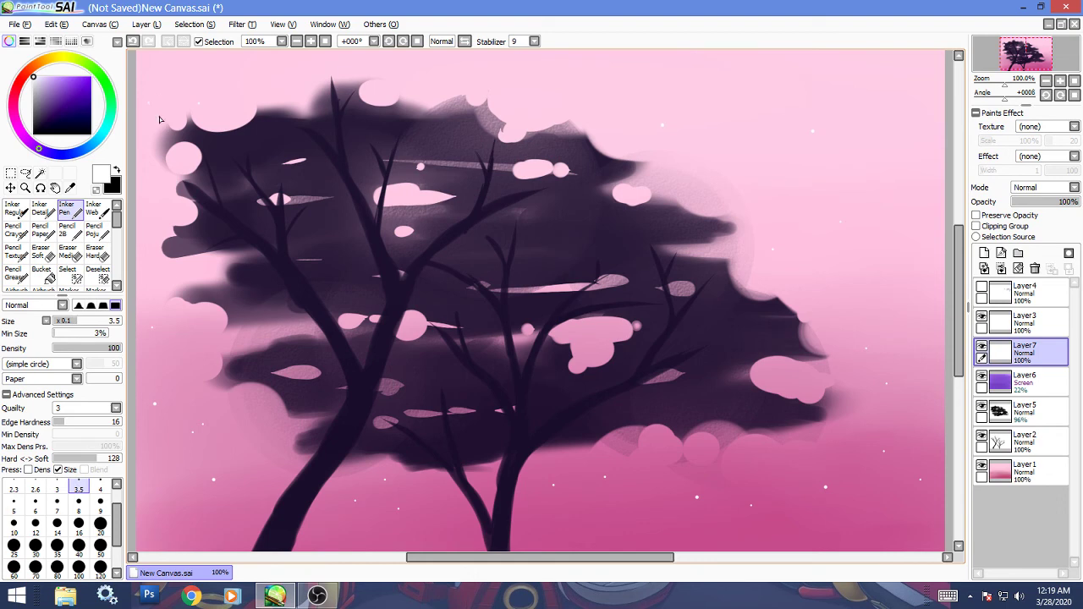
# Step: Reduce the Inker Pen size to 2.6, and raise the opacity of the dark foliage layer, Layer5, to 100%
pyautogui.press('[')
pyautogui.press('[')
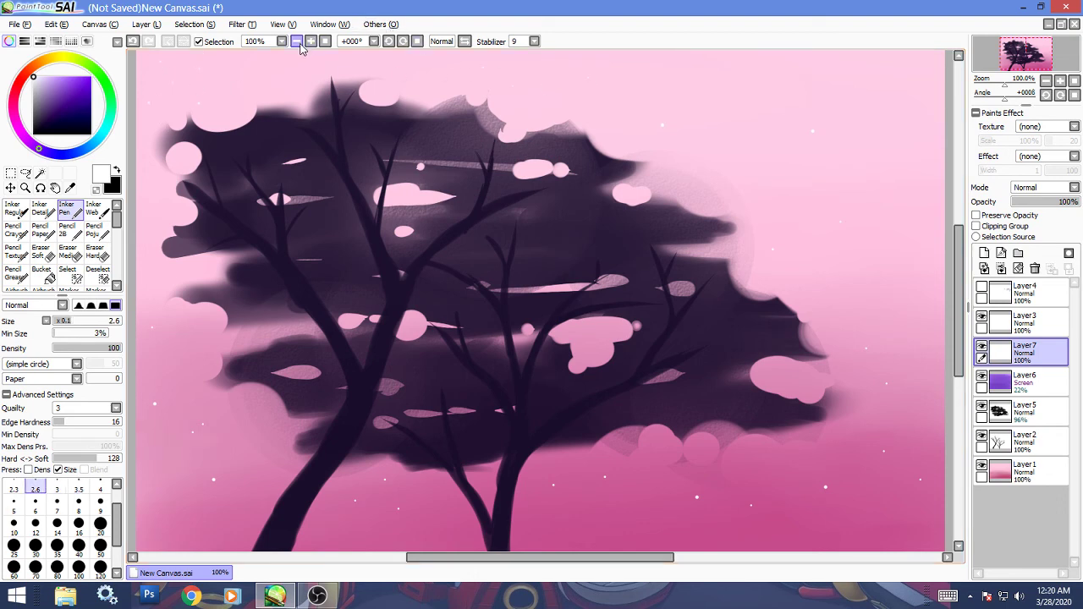
pyautogui.click(296, 41)
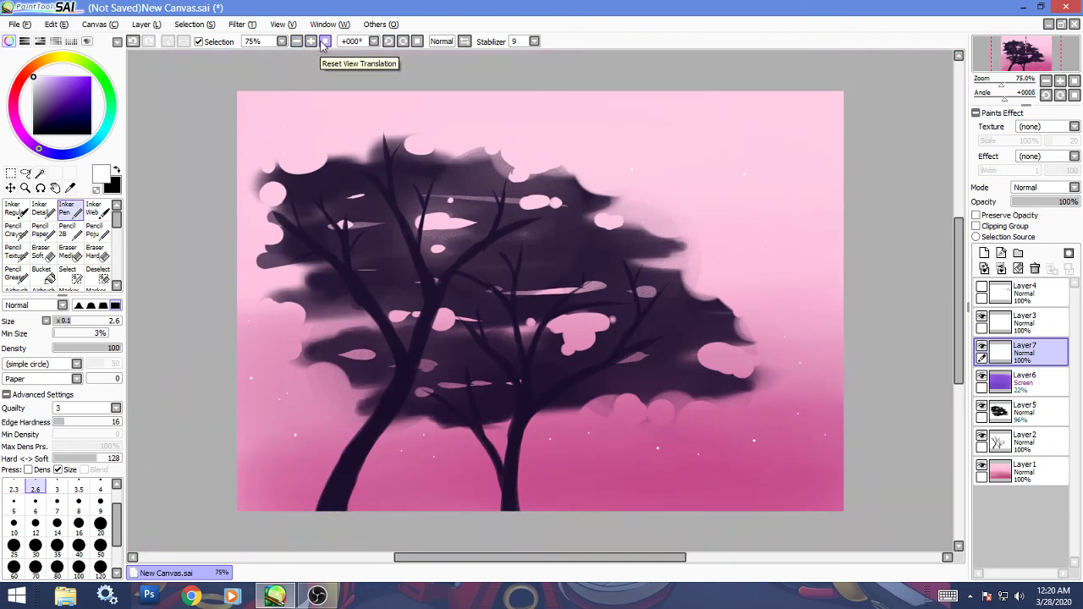
pyautogui.click(1046, 419)
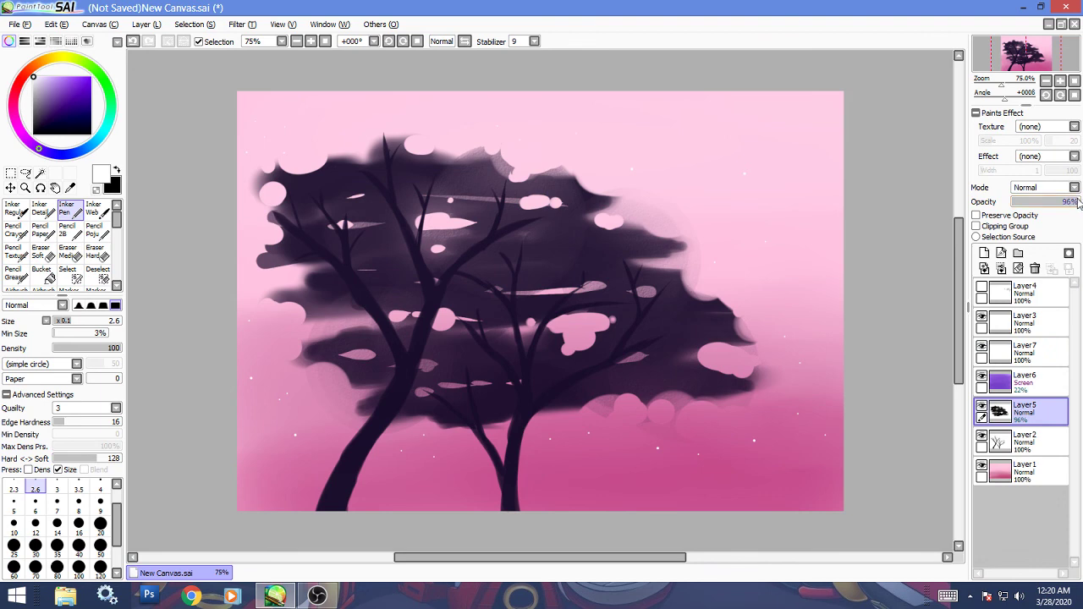
pyautogui.moveTo(1073, 204); pyautogui.dragTo(1081, 205)
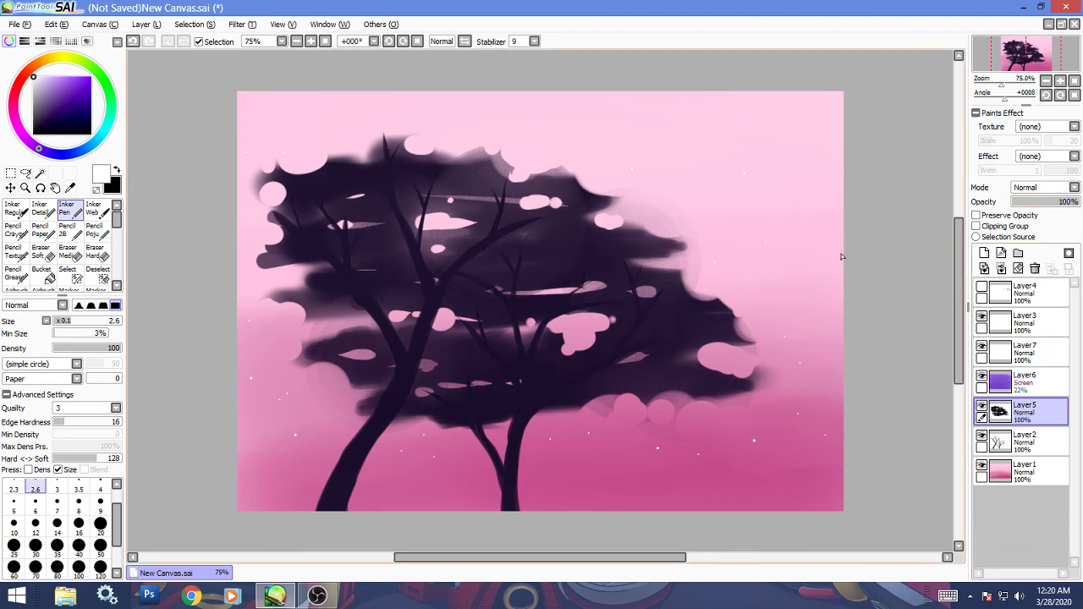
# Step: Lower the purple Screen layer's opacity to 18%, and check the whole painting with the interface temporarily hidden
pyautogui.click(1024, 381)
pyautogui.moveTo(1026, 203)
pyautogui.mouseDown()
pyautogui.moveTo(1013, 200)
pyautogui.moveTo(1047, 202)
pyautogui.moveTo(1024, 204)
pyautogui.mouseUp()
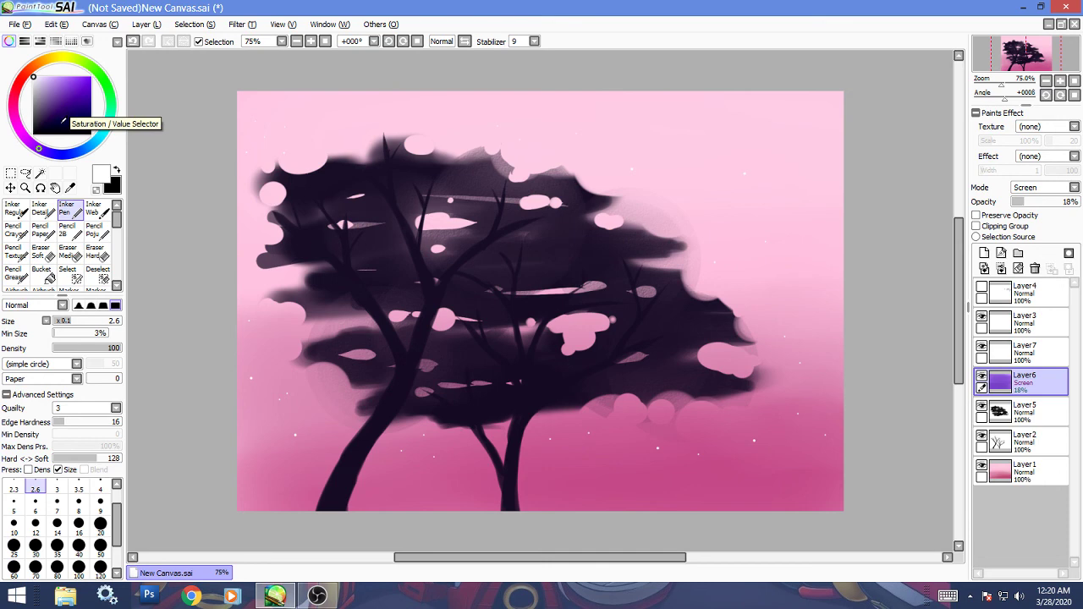
pyautogui.press('Tab')
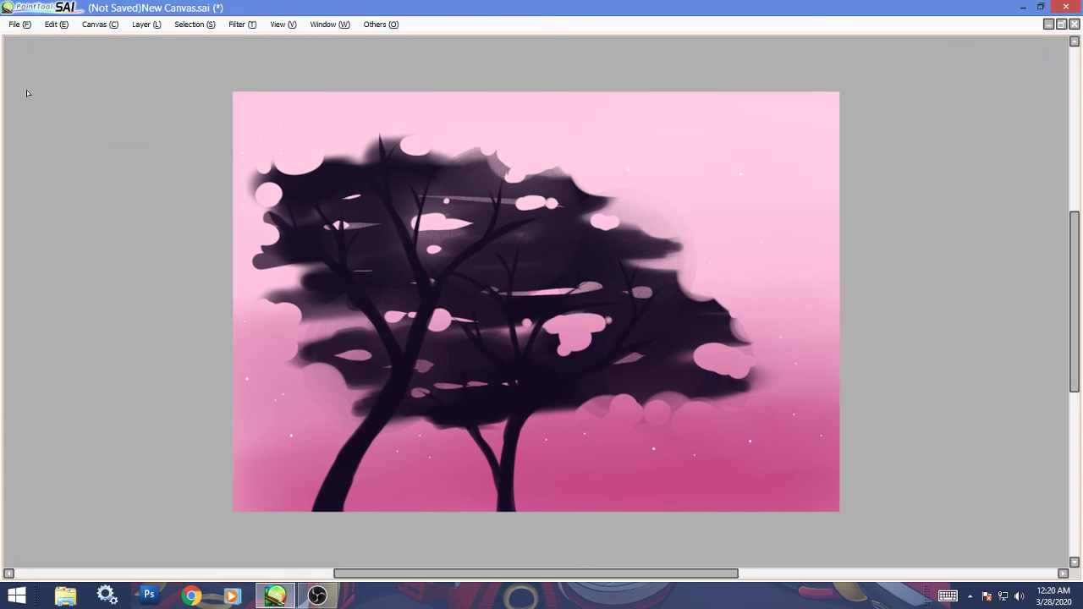
pyautogui.press('Tab')
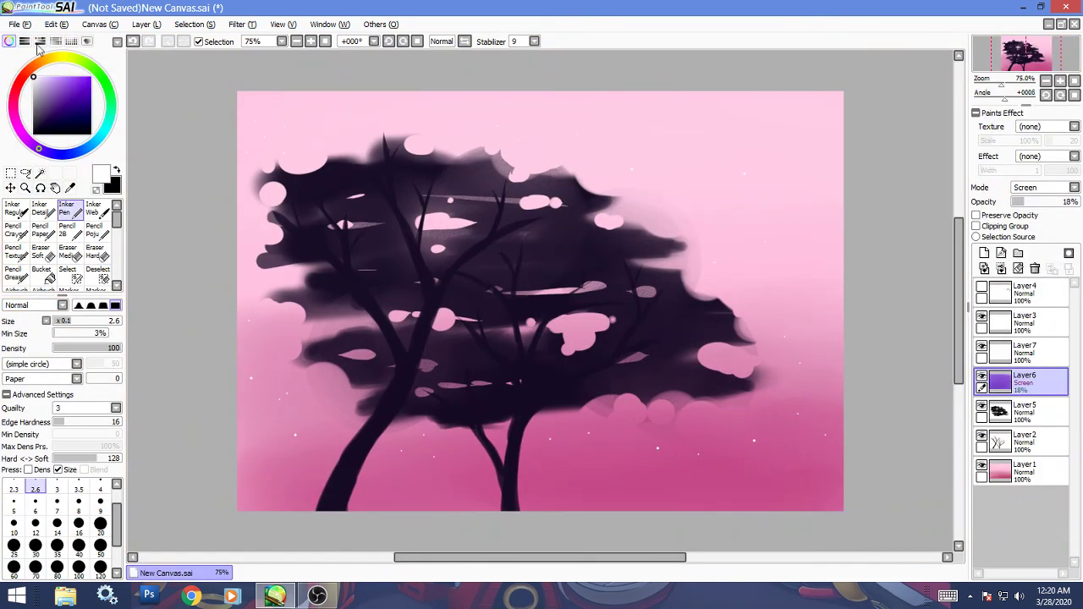